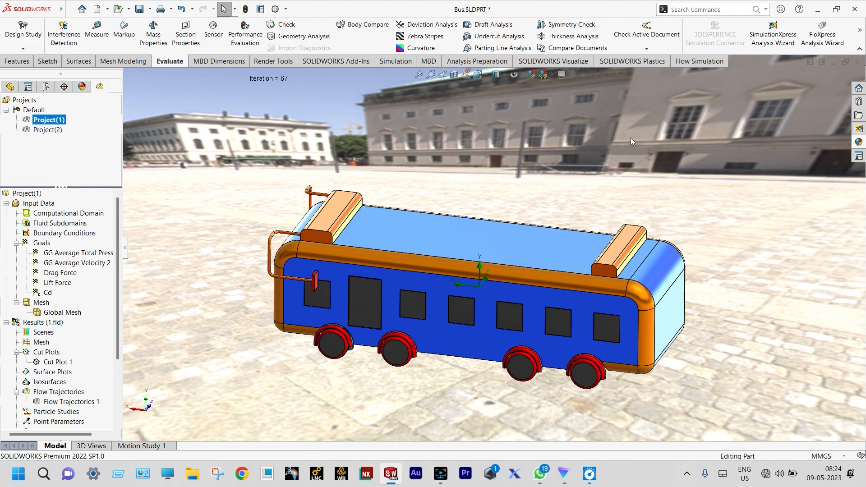
Step: Review the flow project's general settings for analysis type, fluids, wall conditions, and initial and ambient conditions
scroll(508, 392, down, 2)
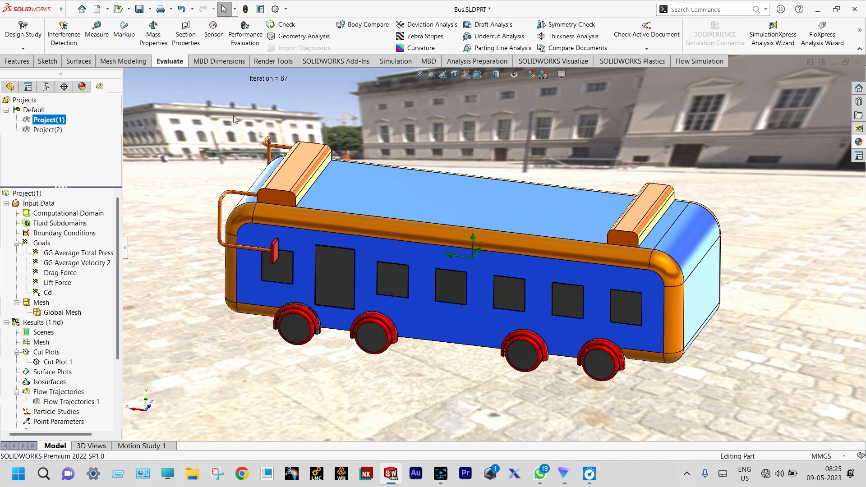
click(694, 63)
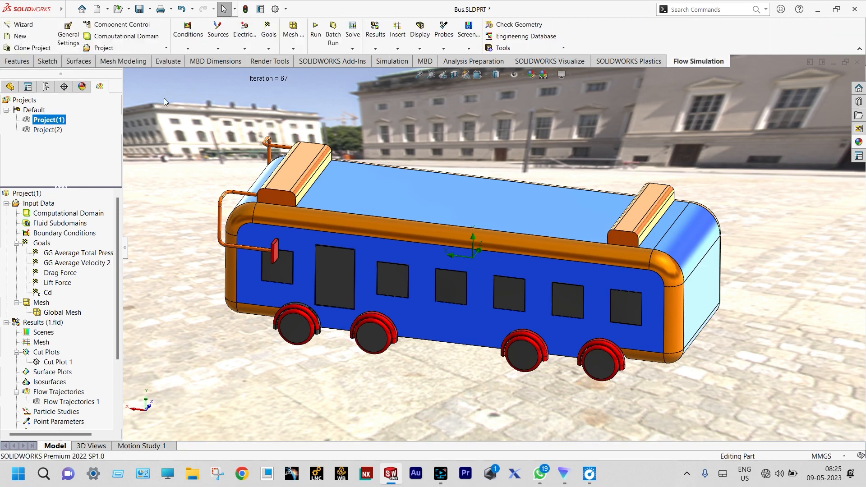
click(69, 36)
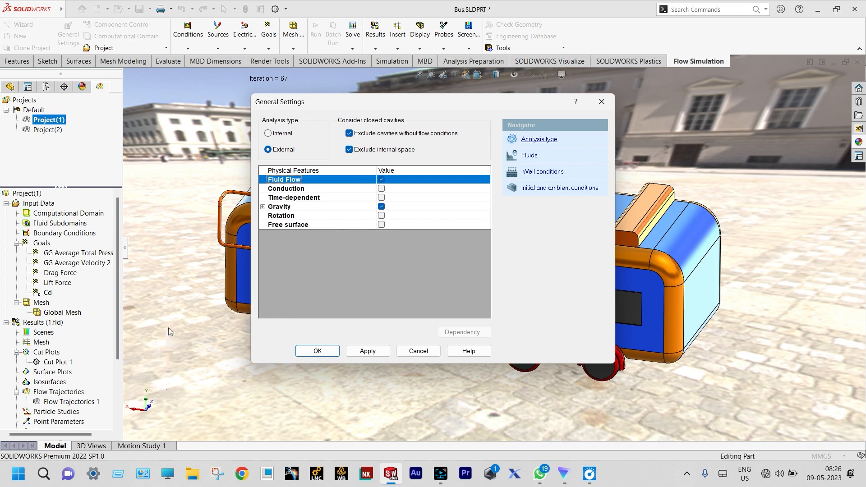
click(529, 157)
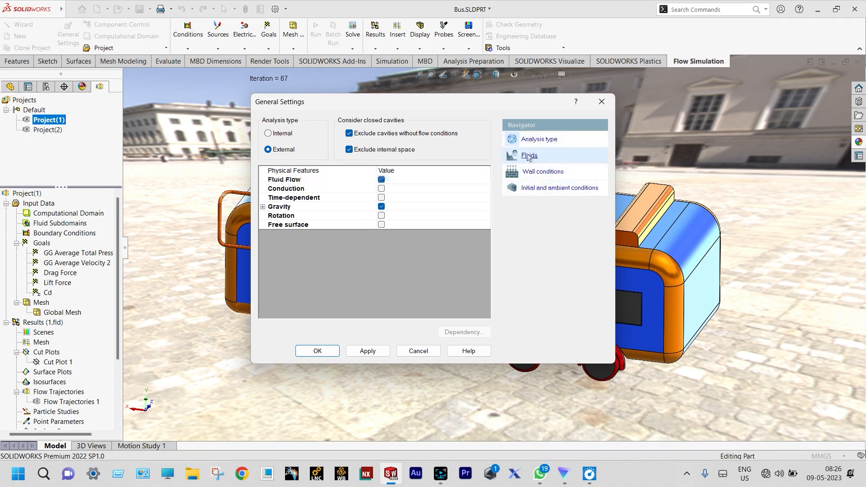
click(540, 171)
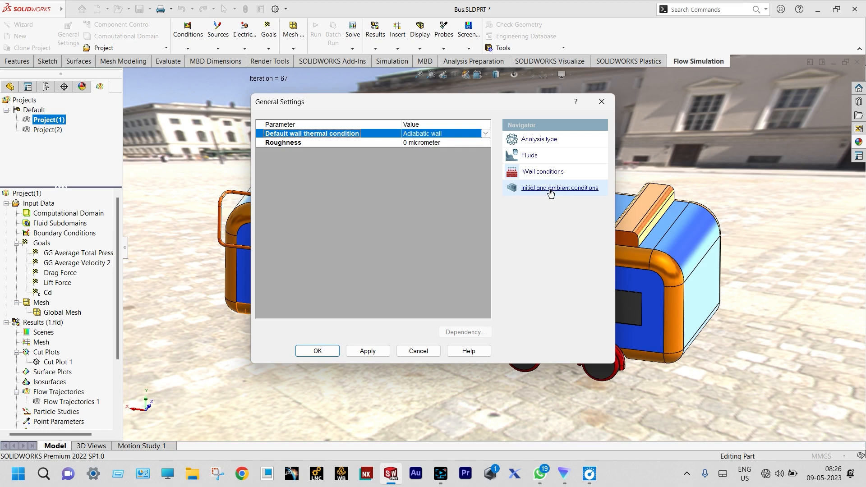
click(549, 192)
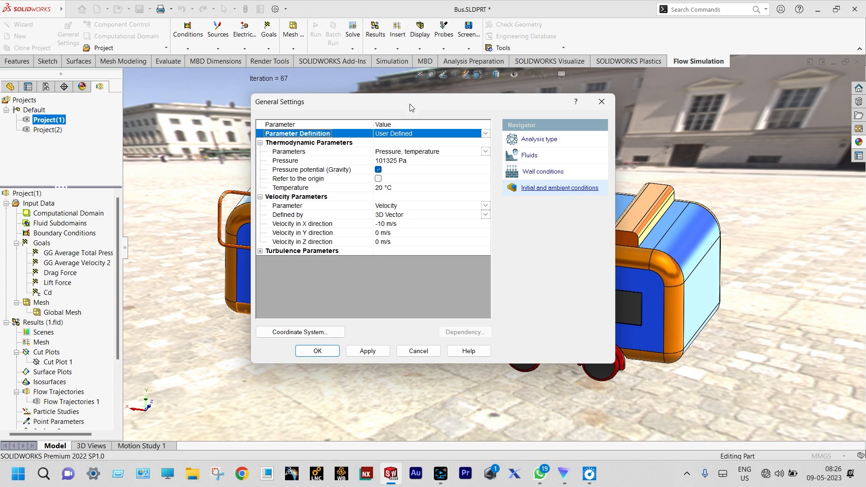
Step: Check the coordinate system used for the ambient velocity, and close the general settings without making changes
drag(410, 104, 571, 129)
scroll(255, 269, down, 2)
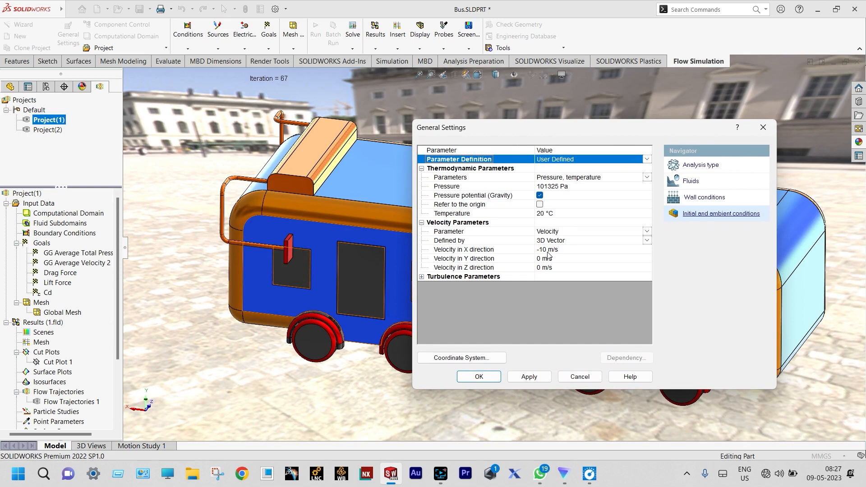
click(486, 359)
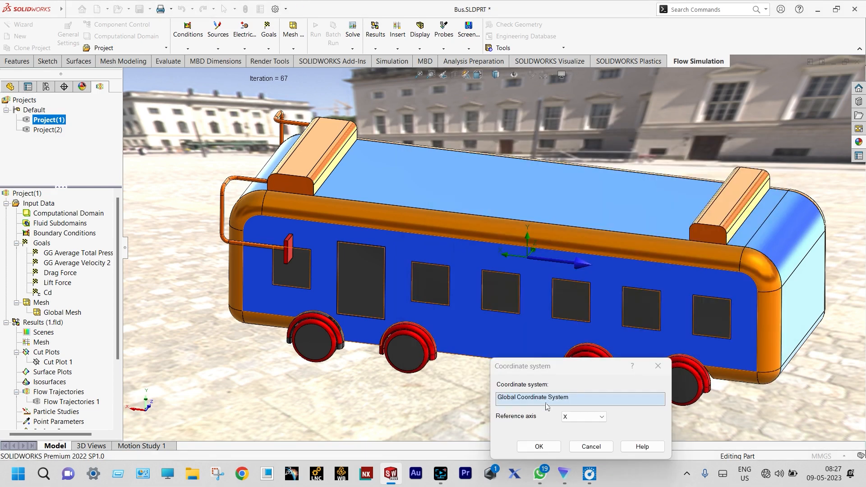
click(590, 446)
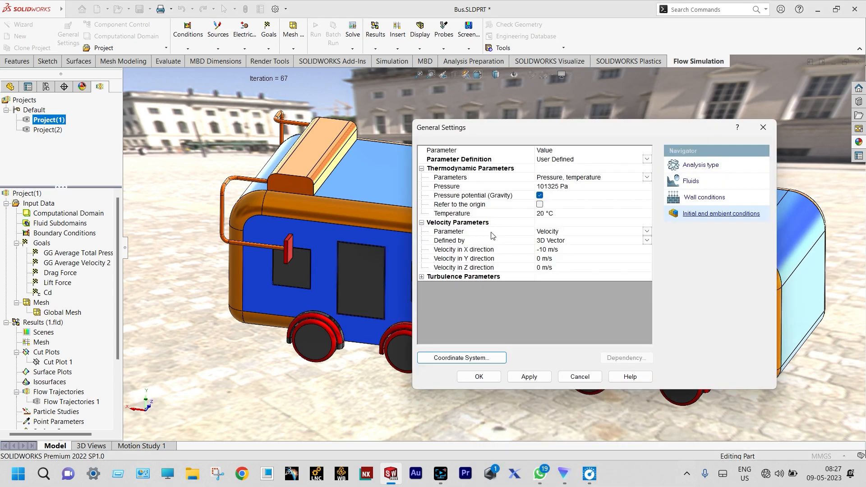
click(579, 376)
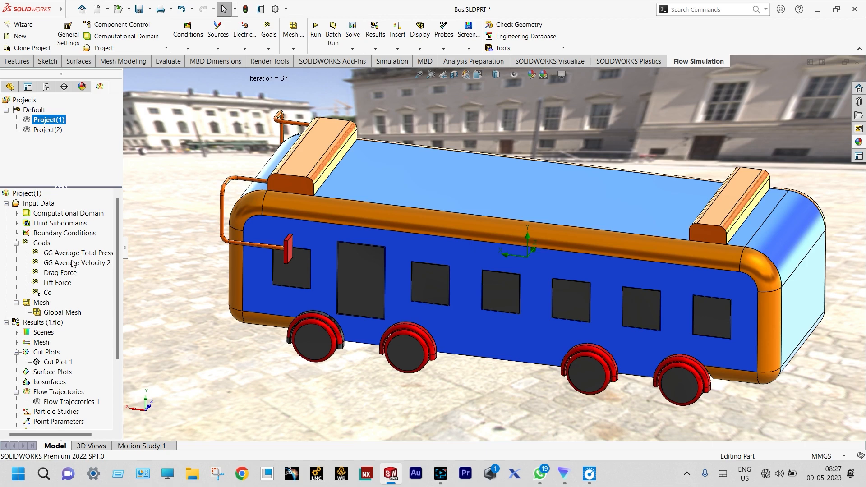
Step: Insert a cut plot on the Front Plane at 0 m offset showing velocity contours with 10 levels
click(6, 322)
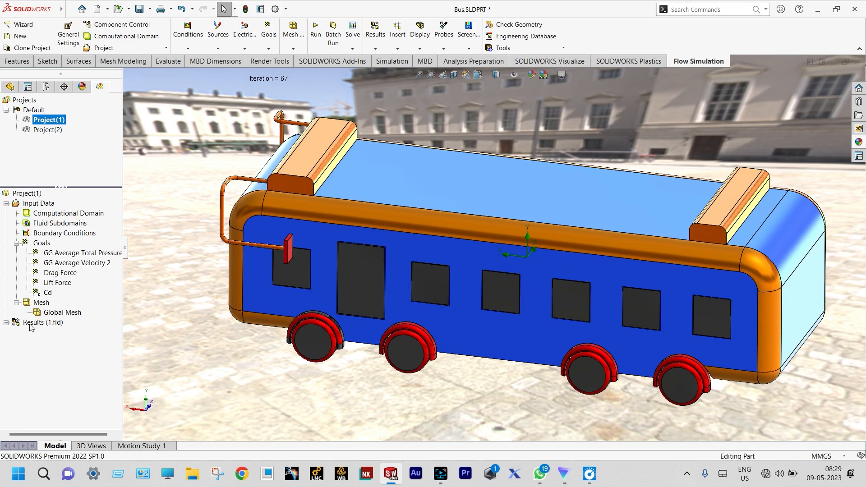
click(6, 323)
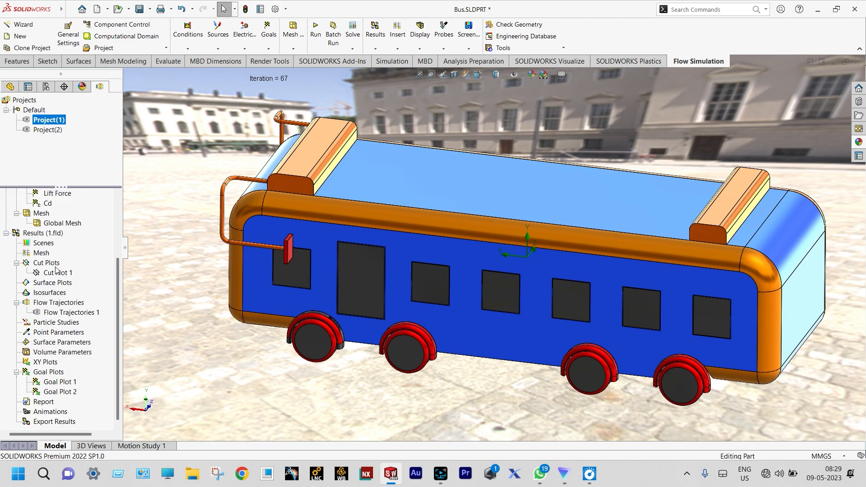
right_click(53, 266)
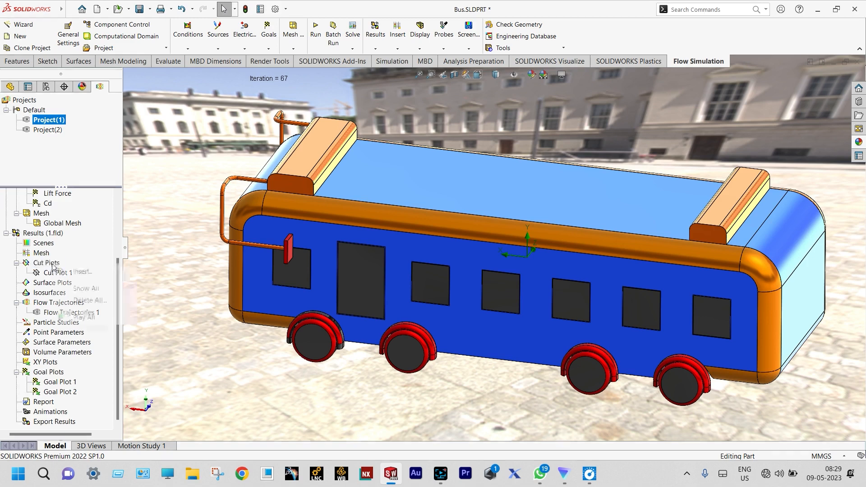
click(76, 272)
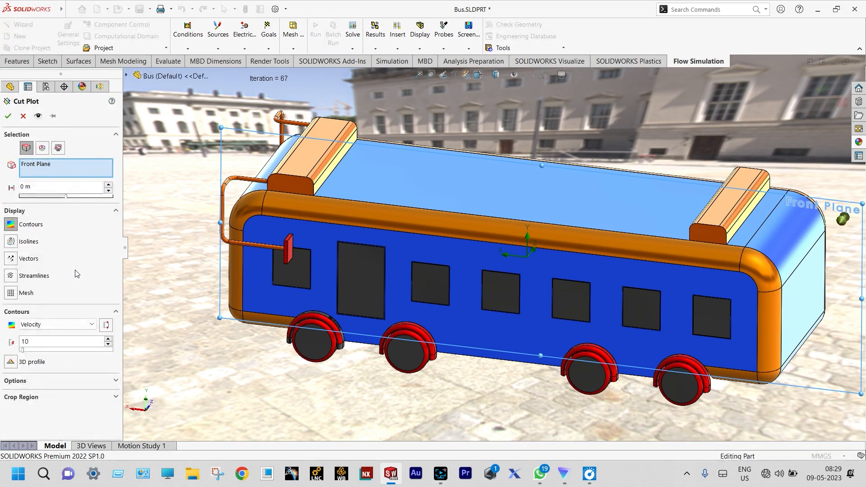
click(8, 116)
middle_drag(319, 213, 703, 220)
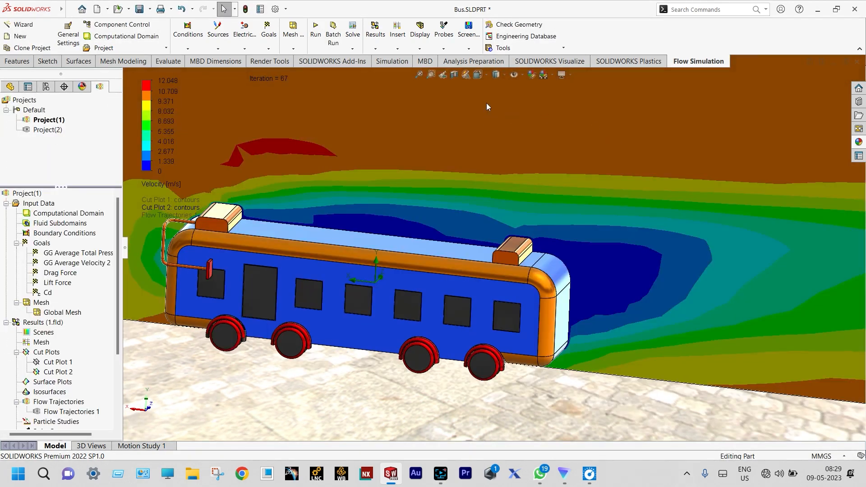
Step: Switch to the front view and play the animation of Cut Plot 2
click(487, 75)
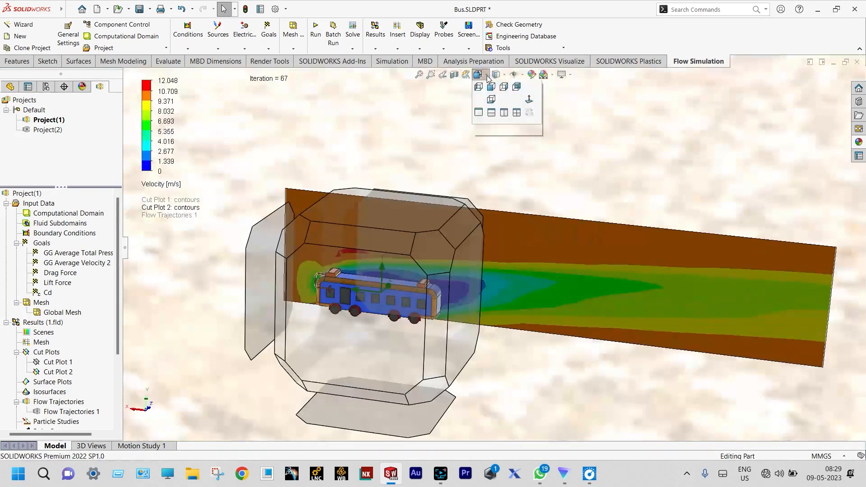
click(502, 112)
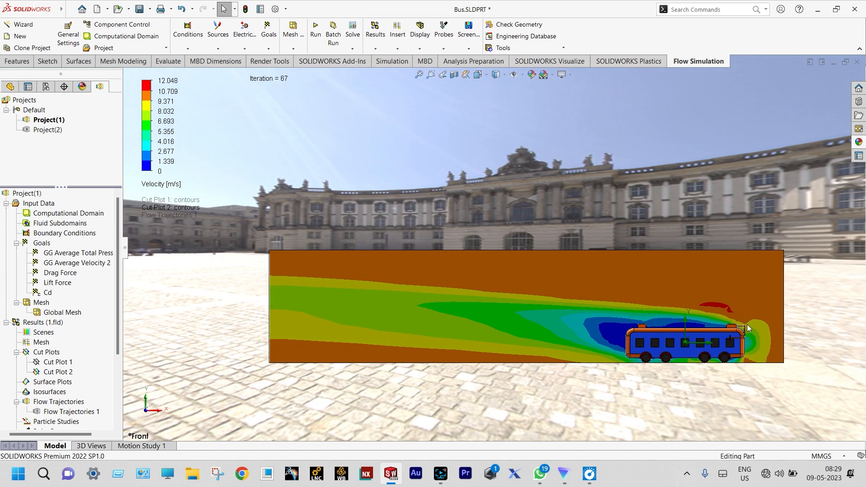
scroll(746, 337, down, 1)
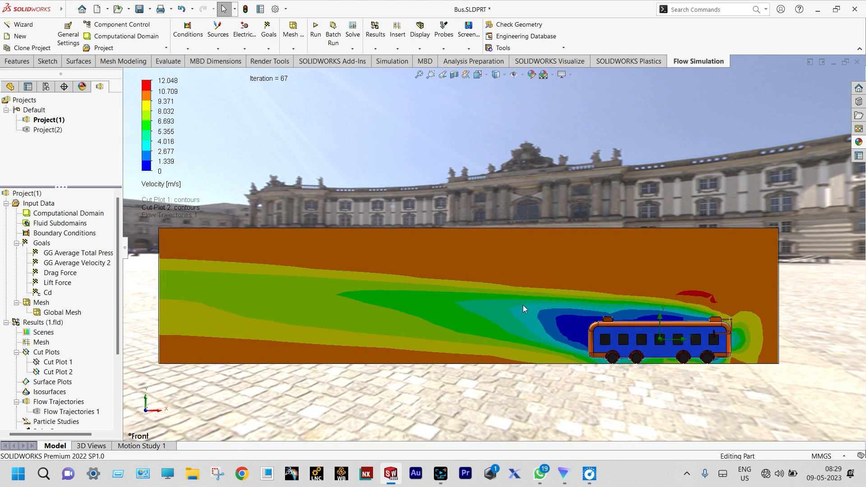
scroll(522, 306, down, 1)
scroll(521, 307, up, 1)
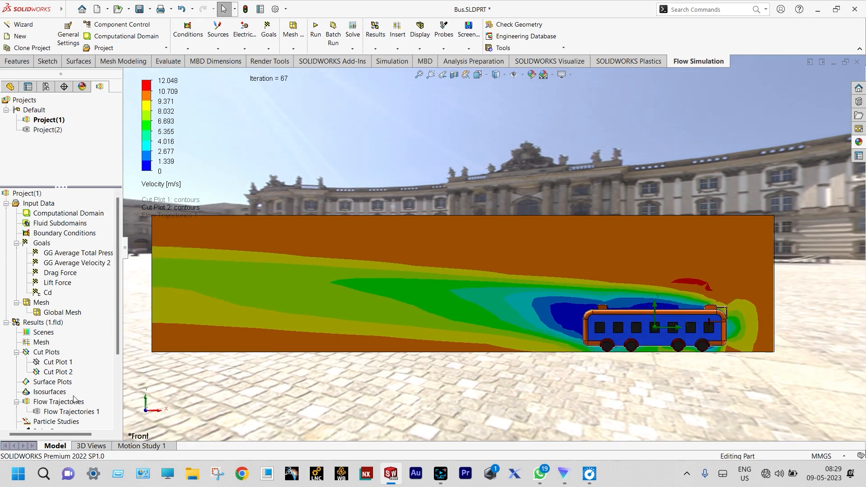
click(64, 374)
right_click(64, 375)
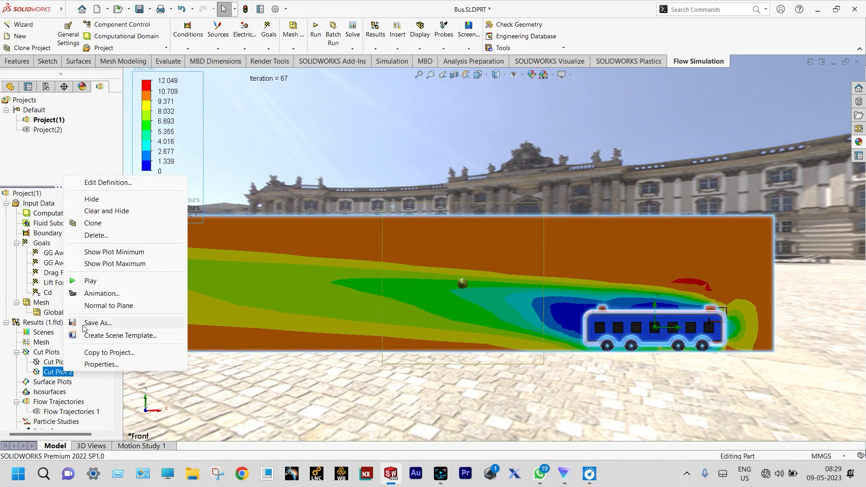
click(93, 283)
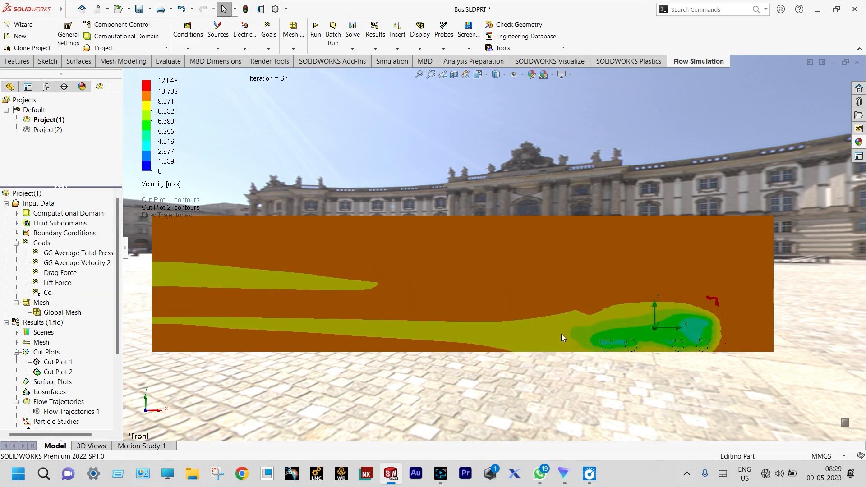
Step: Examine the animated velocity contours around the bus and in the wake behind it
scroll(562, 333, down, 3)
scroll(376, 312, down, 2)
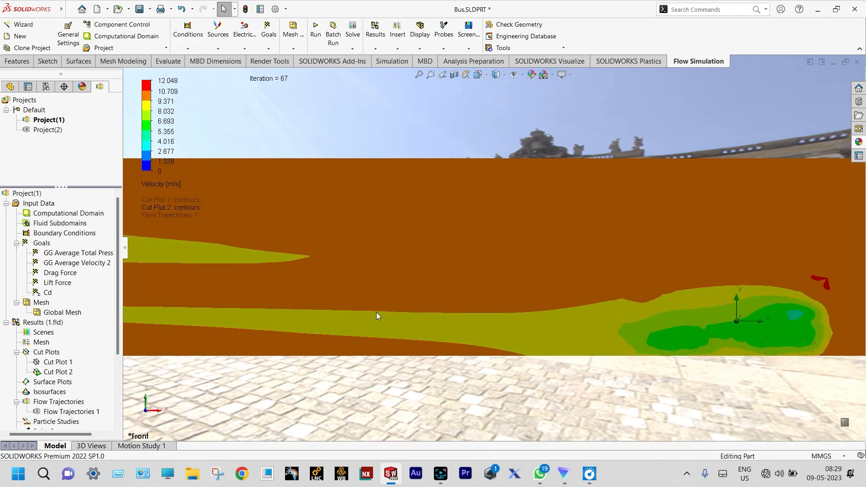
scroll(632, 266, up, 2)
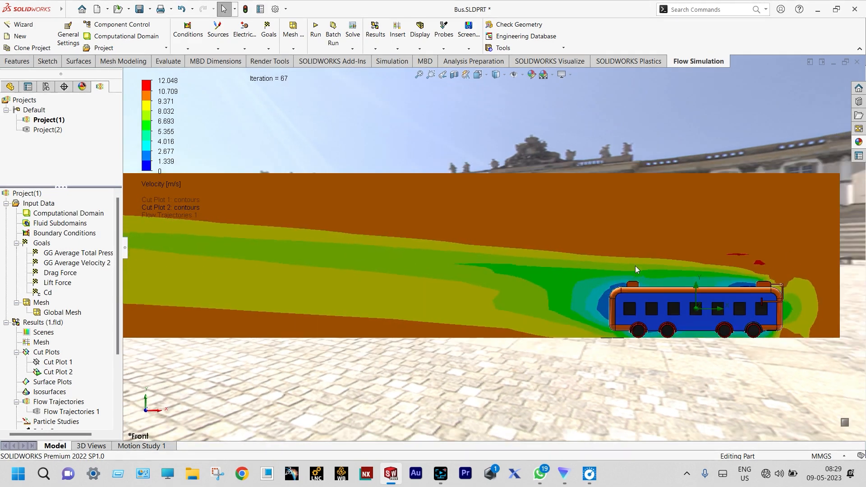
scroll(703, 271, down, 2)
scroll(758, 277, down, 2)
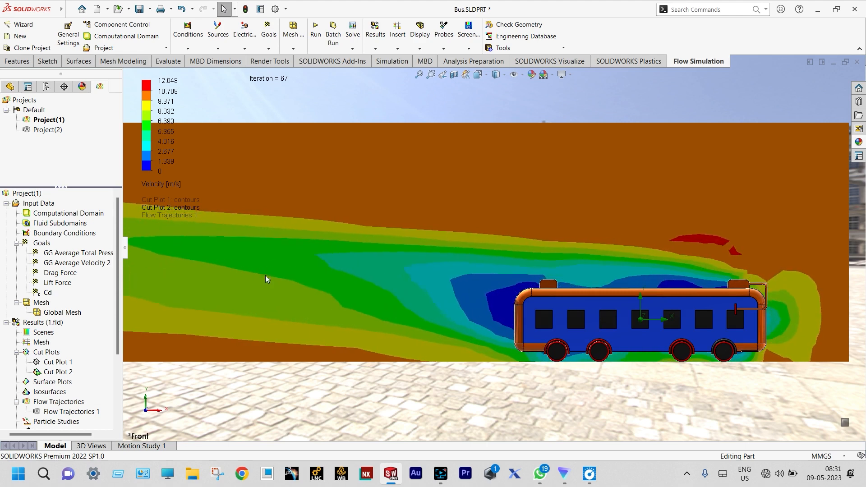
scroll(306, 272, up, 3)
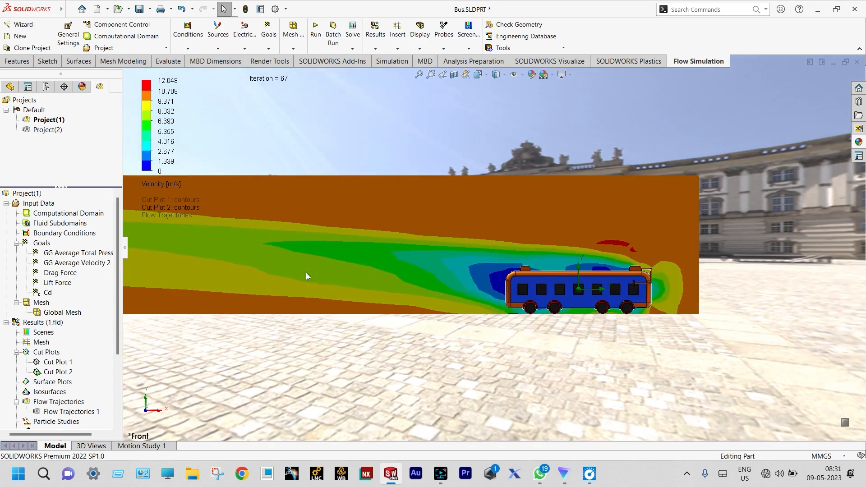
scroll(269, 254, down, 2)
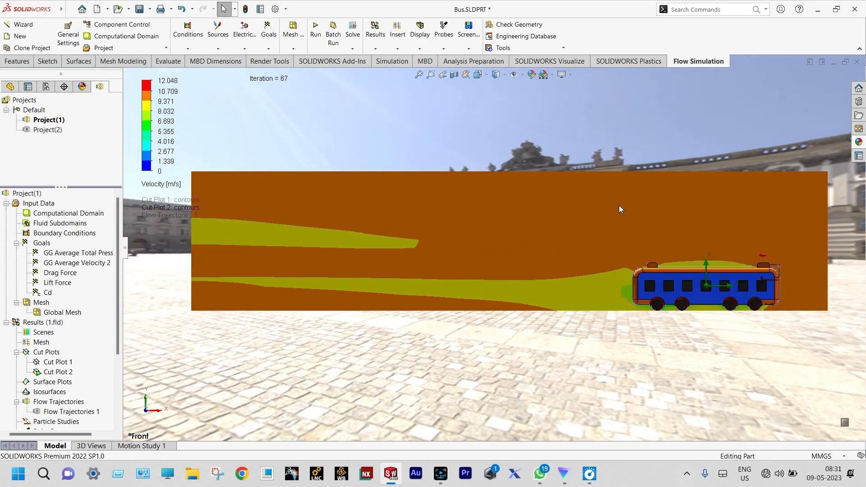
scroll(728, 234, down, 4)
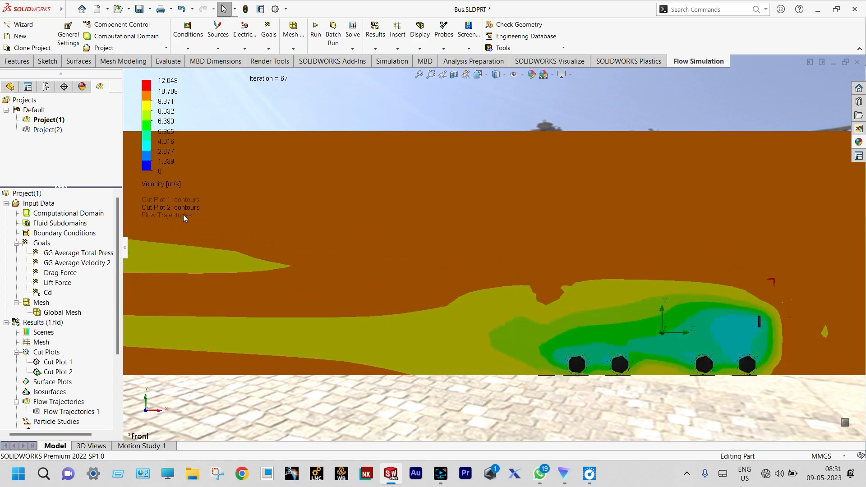
Step: Change the parameter displayed by the cut plot to Pressure and inspect the contours around the bus
click(161, 185)
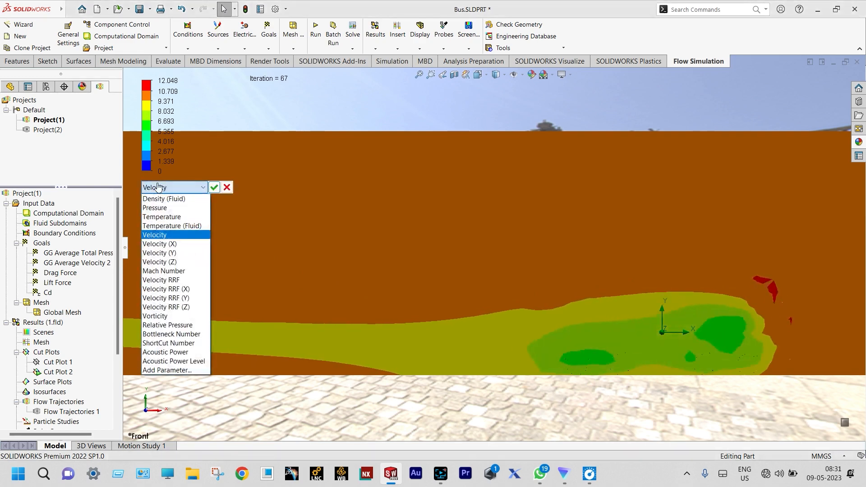
click(154, 207)
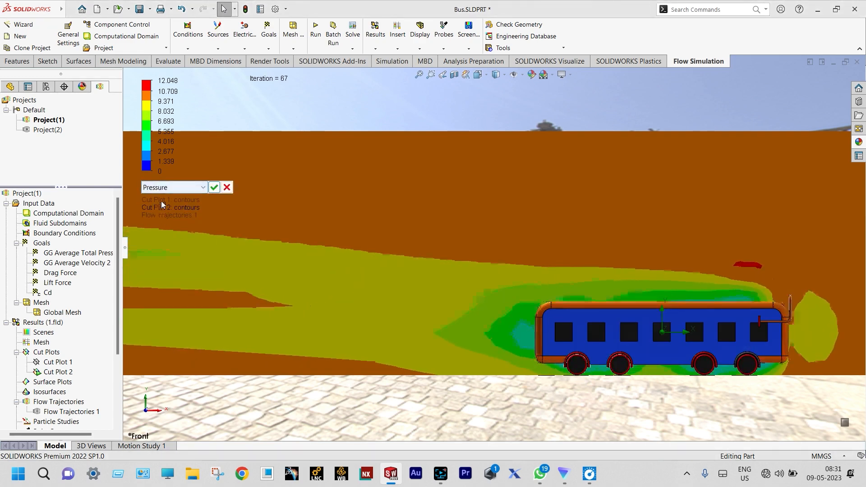
click(214, 188)
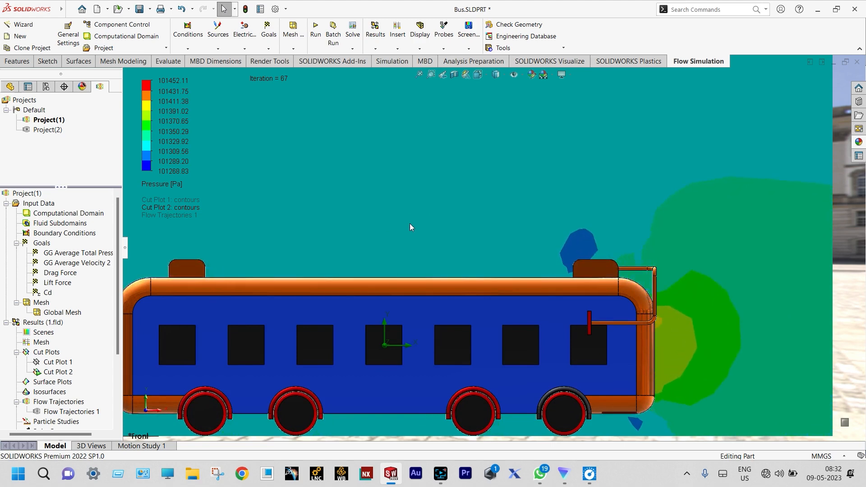
scroll(421, 225, up, 3)
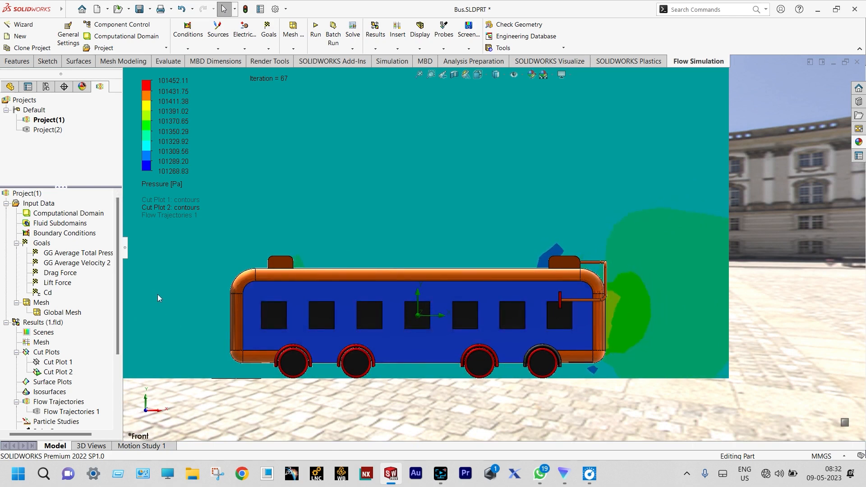
Step: Clear and hide Cut Plot 2, and redefine it on the YZ plane at 0 m offset with pressure contours
right_click(69, 378)
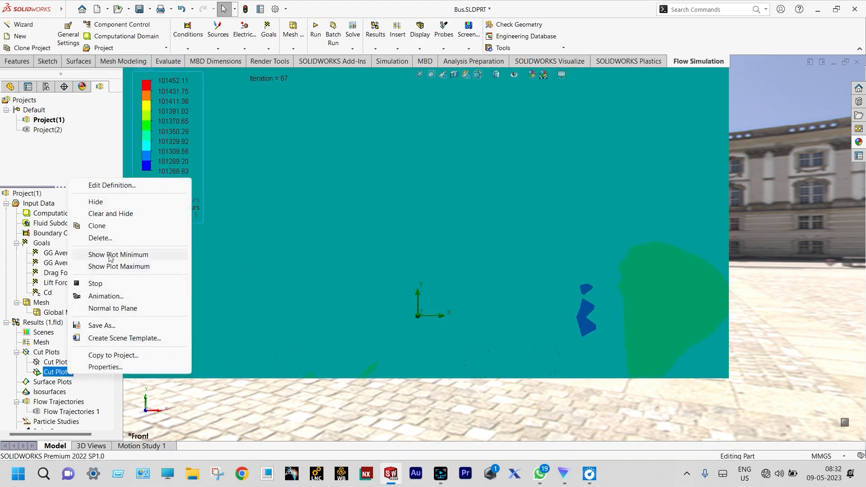
click(129, 214)
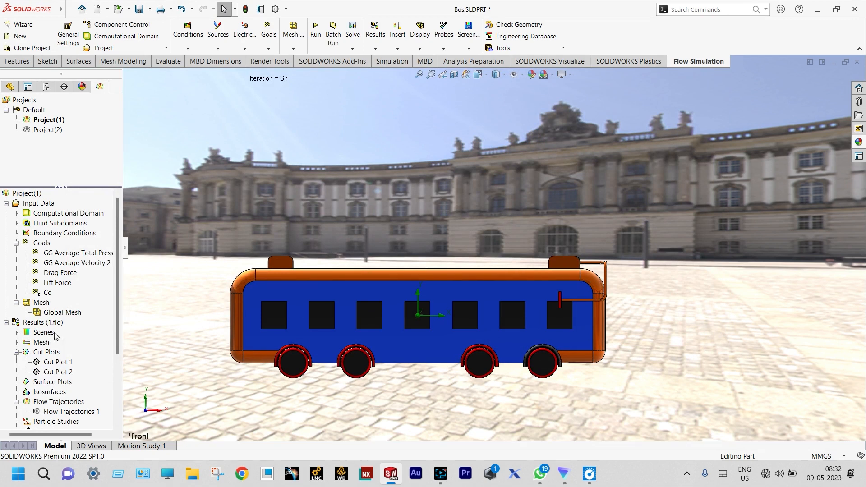
right_click(65, 375)
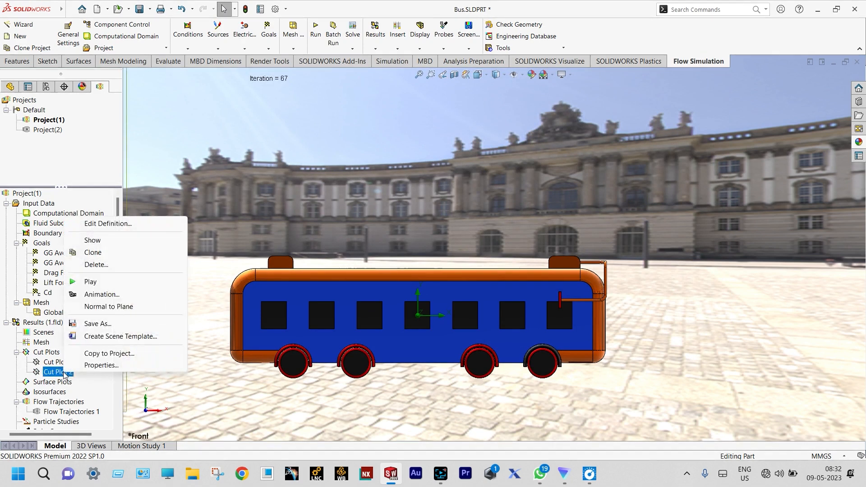
click(125, 224)
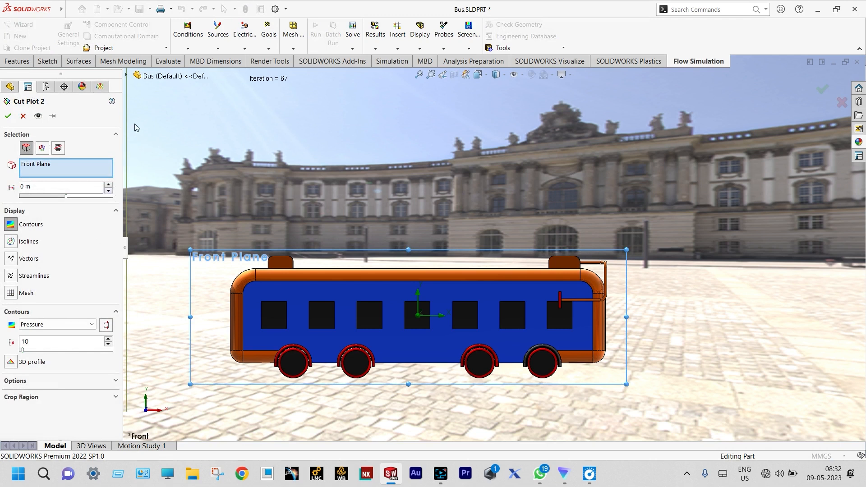
click(42, 148)
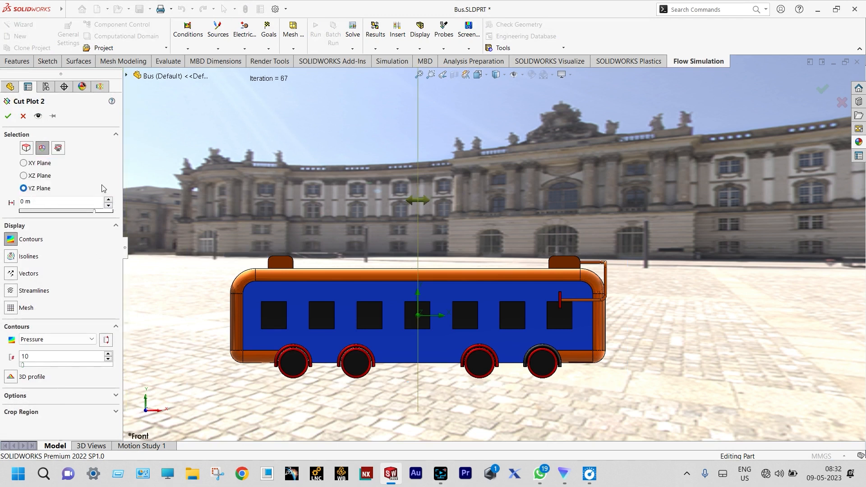
click(9, 116)
Step: View the bus from the right side and change the cut plot's displayed parameter from Pressure to Velocity
key(ctrl+4)
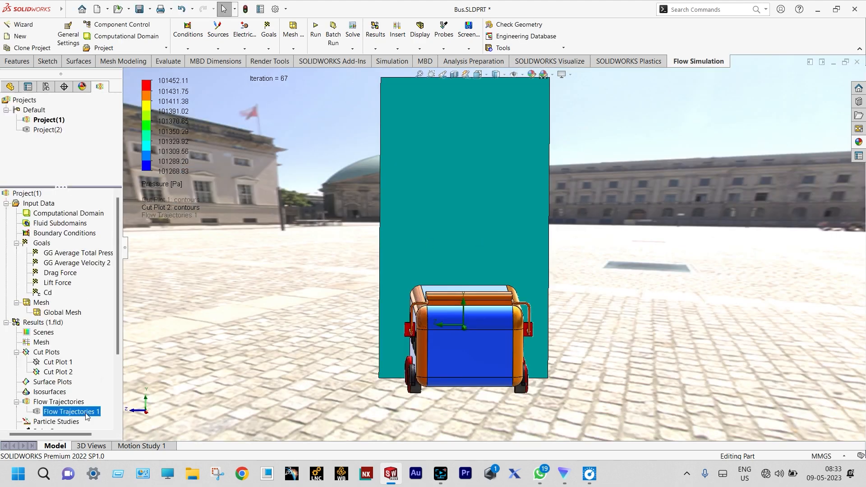
click(606, 215)
scroll(606, 215, down, 5)
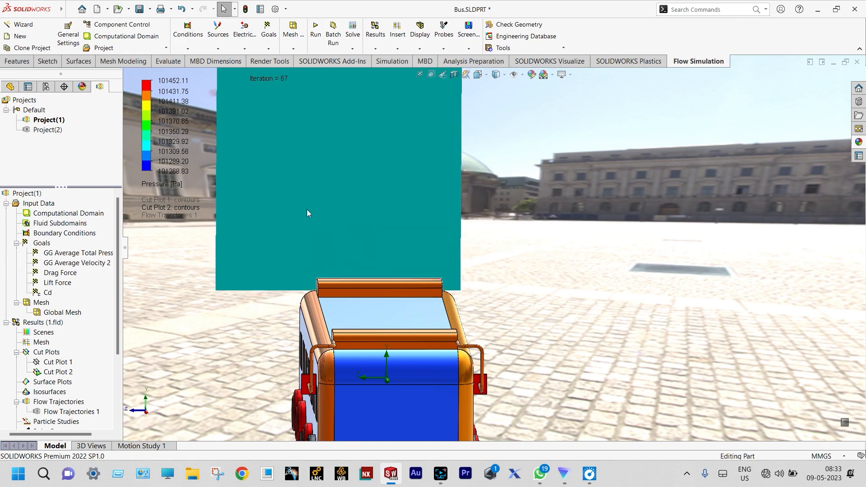
click(160, 182)
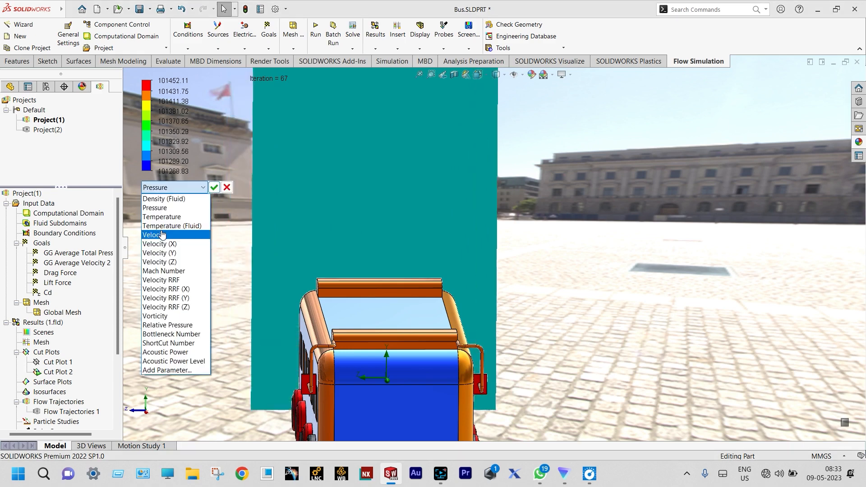
click(162, 234)
click(214, 187)
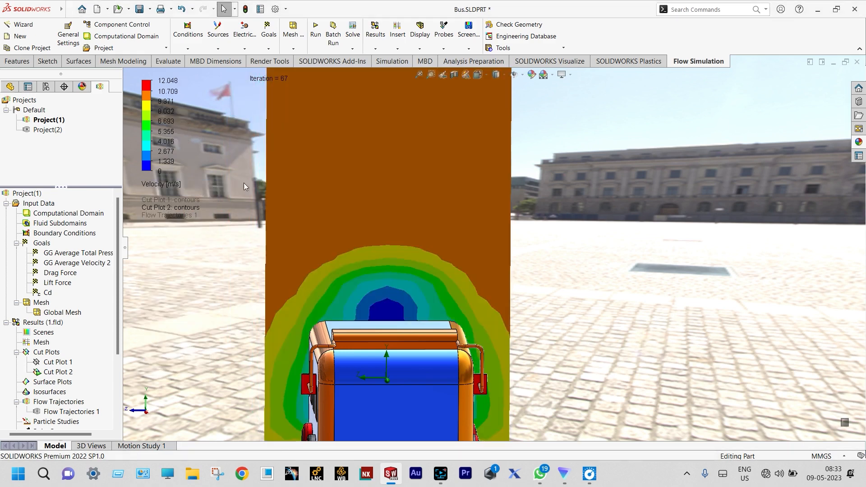
Step: Examine the animated velocity contours on the YZ cut plane as they sweep along the bus
scroll(570, 168, up, 3)
middle_drag(570, 168, 557, 201)
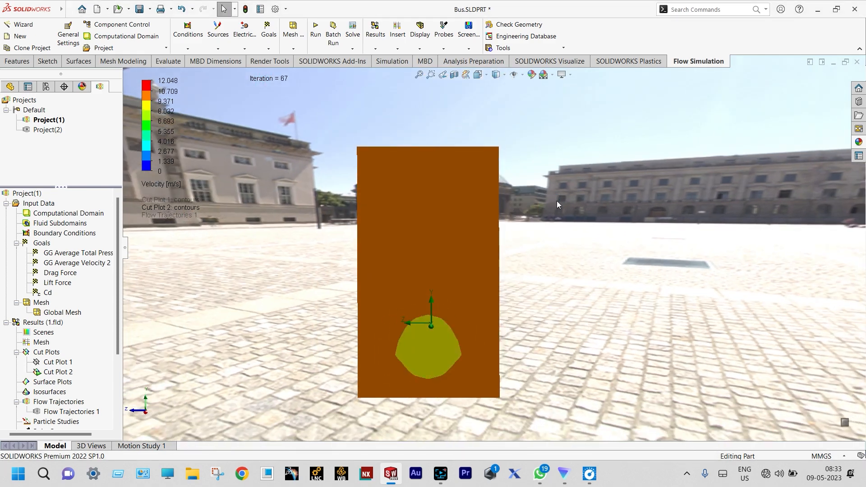
scroll(483, 266, down, 3)
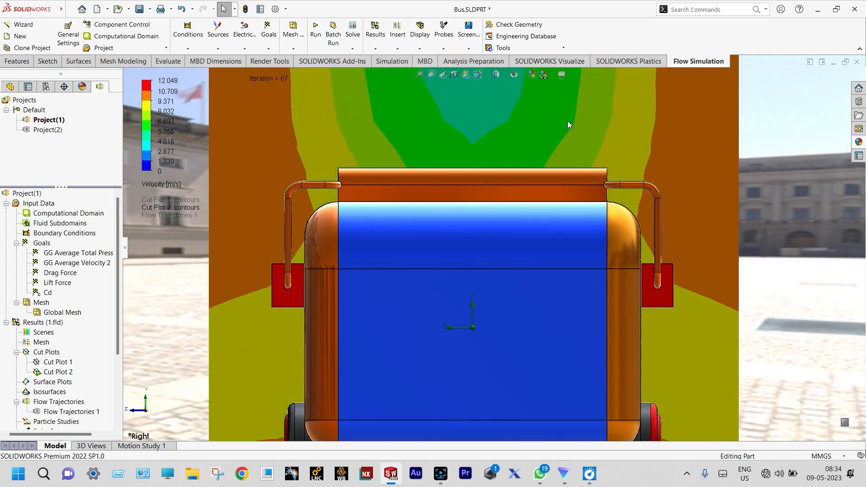
scroll(567, 121, up, 1)
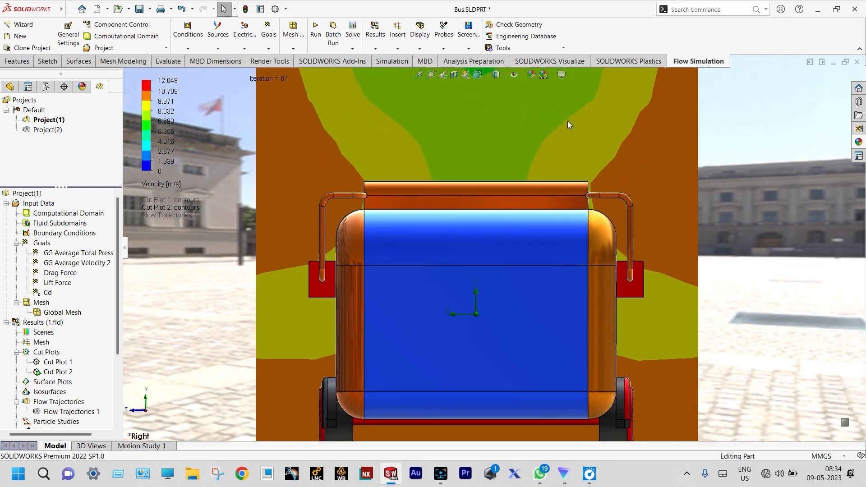
scroll(567, 121, up, 1)
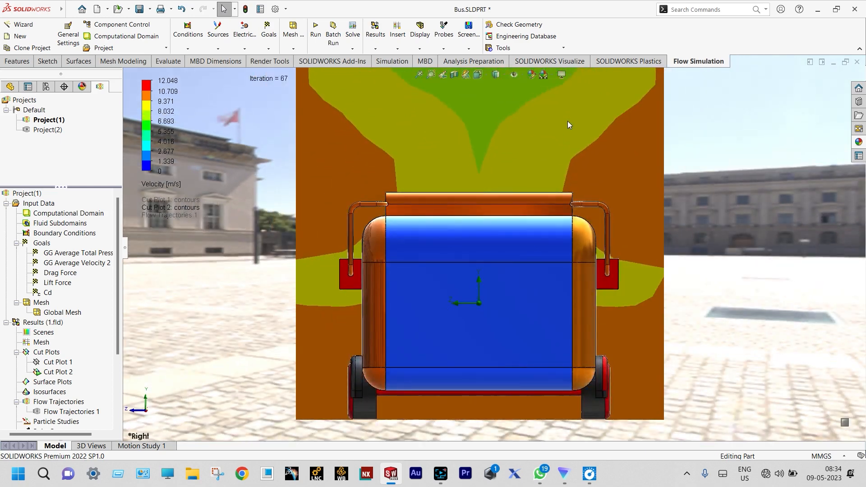
scroll(566, 115, down, 1)
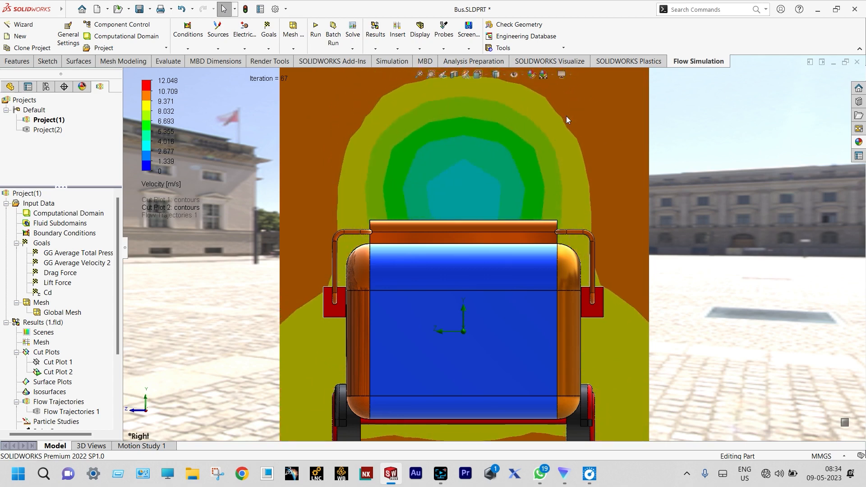
Step: Clear and hide Cut Plot 2 and turn the model to an angled view of the bus
right_click(58, 372)
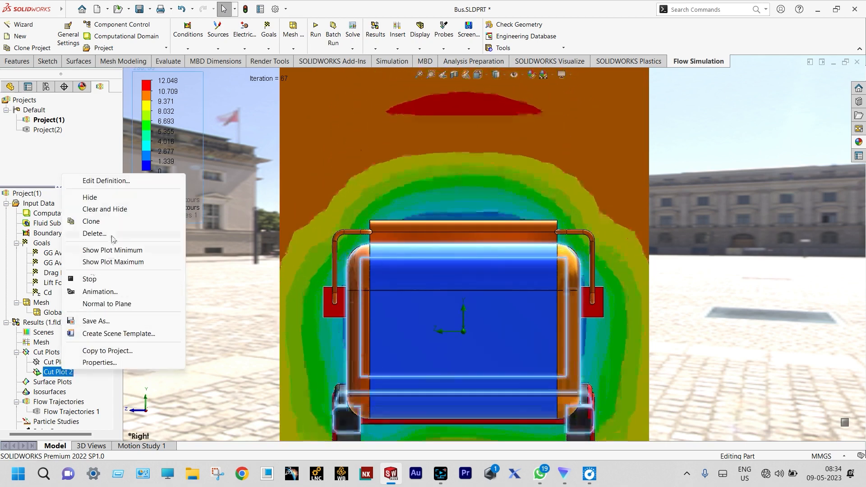
click(116, 209)
middle_drag(259, 226, 294, 249)
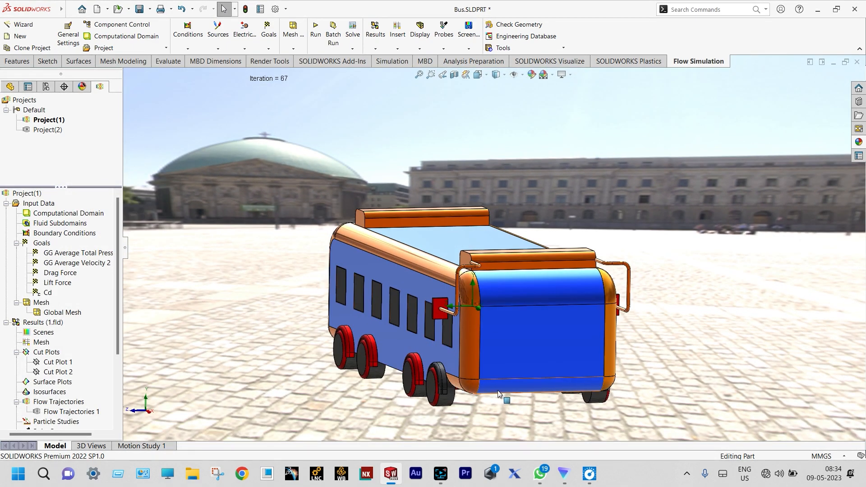
Step: Insert velocity flow trajectories, drawn as lines with arrows, from a rectangle pattern of 200 starting points
right_click(67, 405)
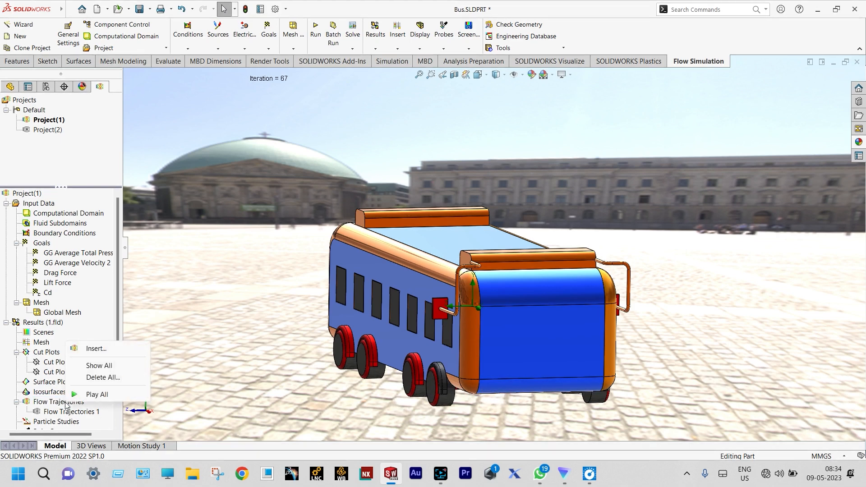
click(99, 351)
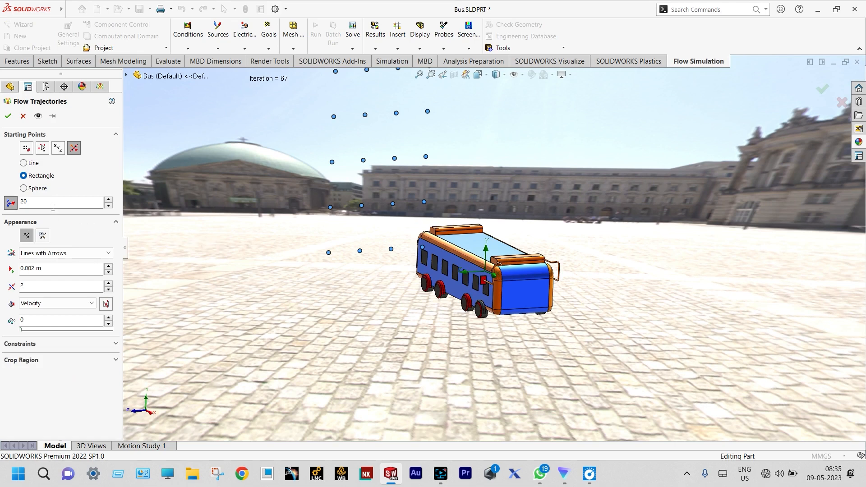
click(39, 206)
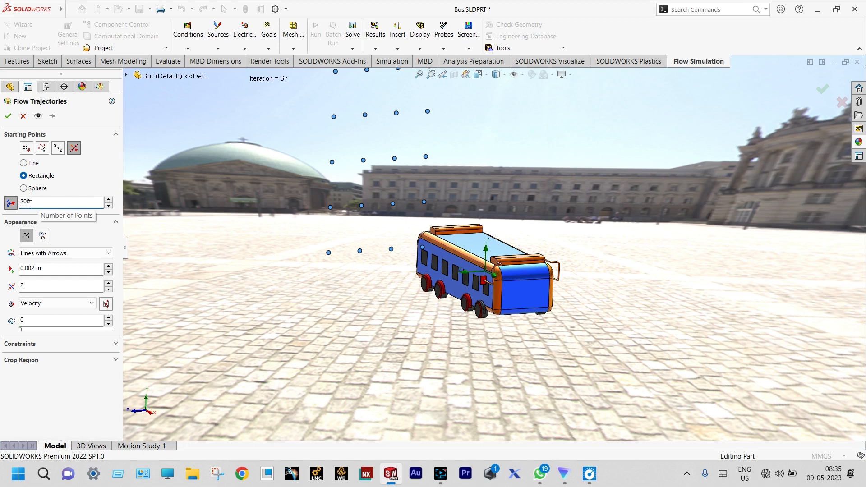
key(Return)
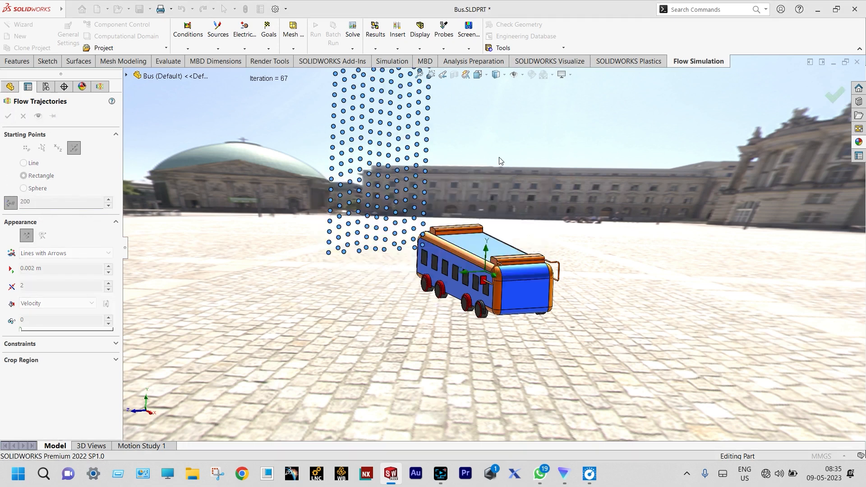
Step: Examine the flow trajectories around the bus, especially the swirling lines in the wake behind its rear face
middle_drag(499, 161, 690, 199)
scroll(514, 322, down, 9)
scroll(499, 342, down, 4)
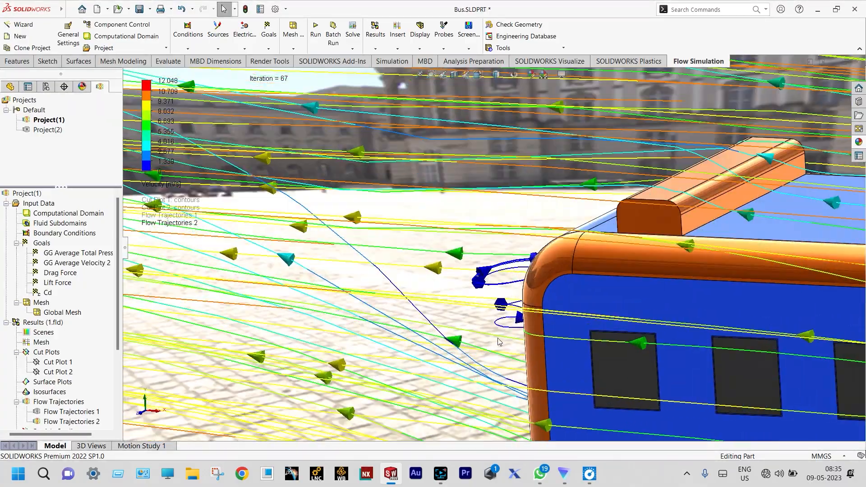
middle_drag(493, 304, 530, 300)
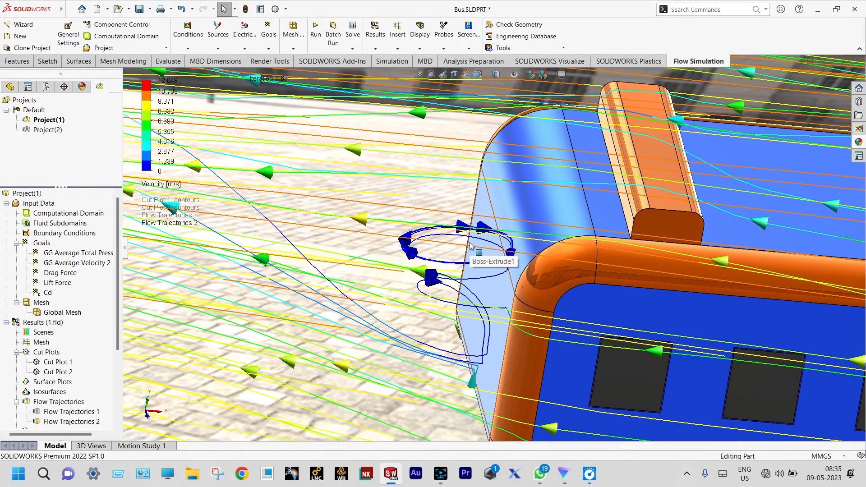
scroll(470, 246, up, 2)
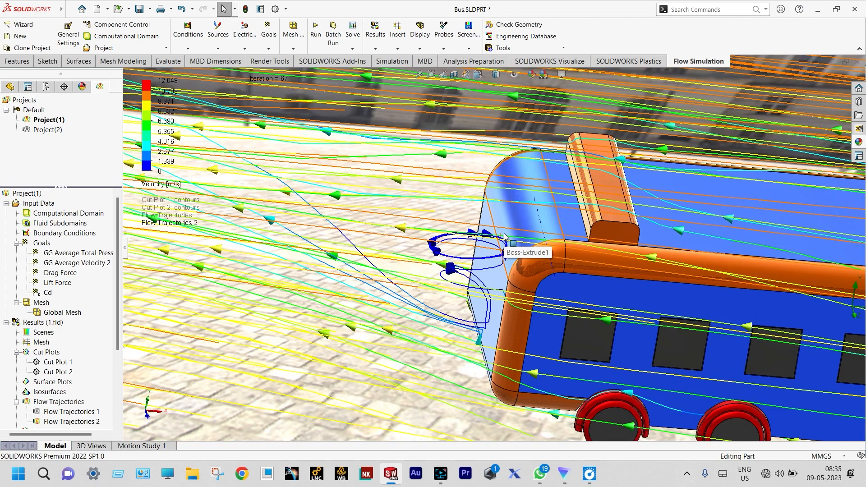
middle_drag(504, 237, 491, 229)
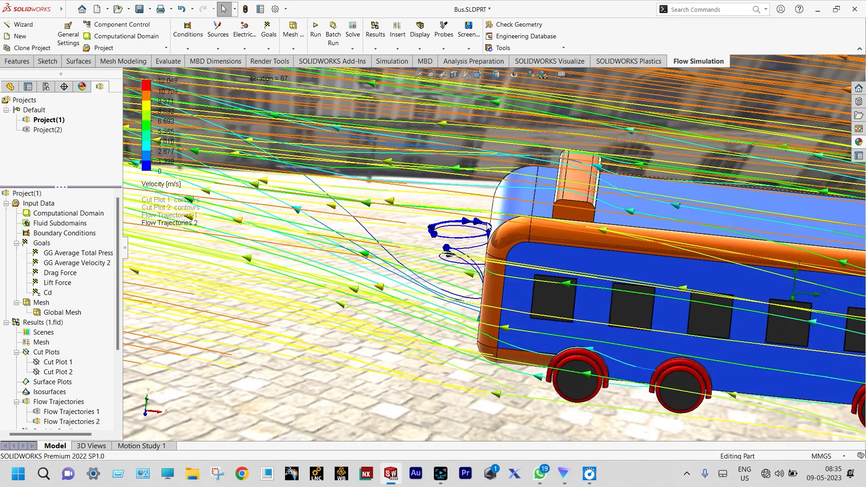
scroll(473, 227, down, 2)
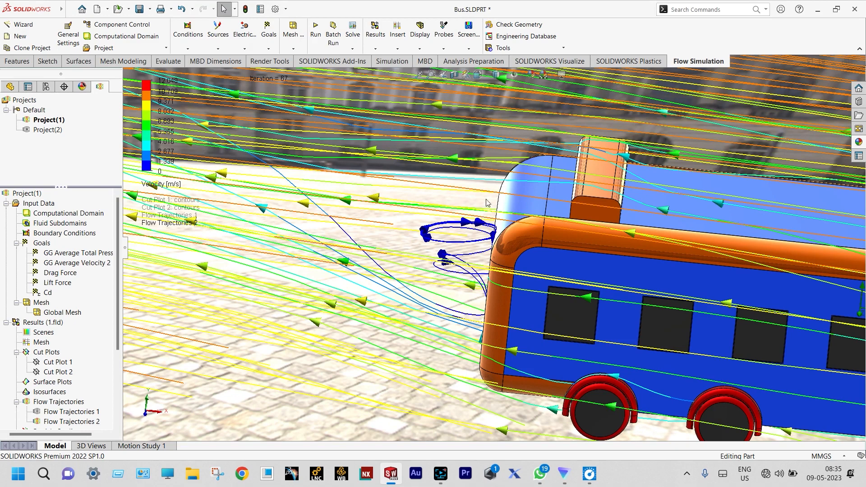
scroll(496, 220, down, 2)
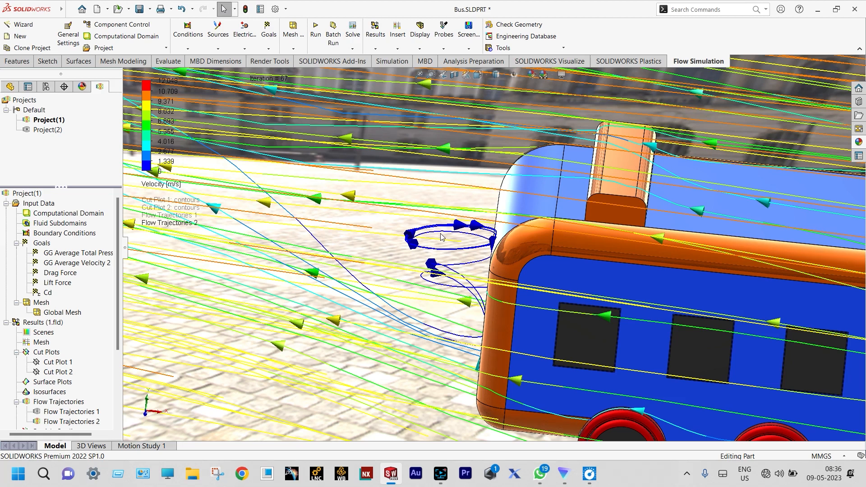
middle_drag(441, 236, 469, 237)
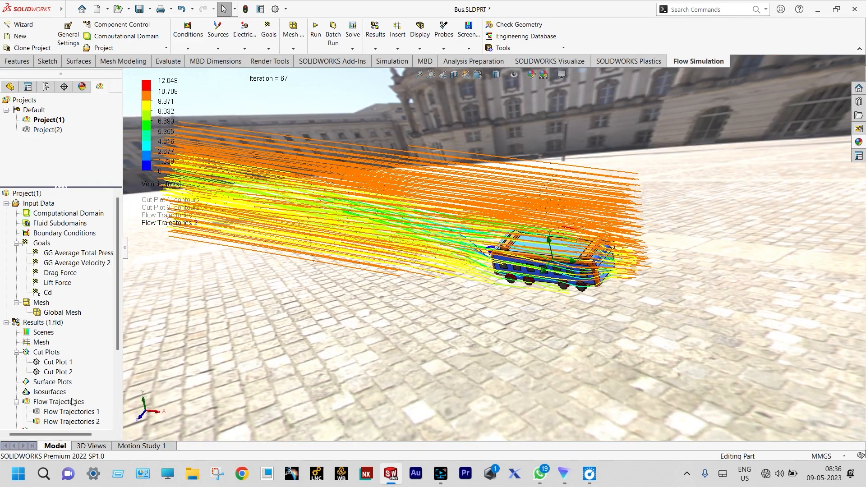
right_click(76, 421)
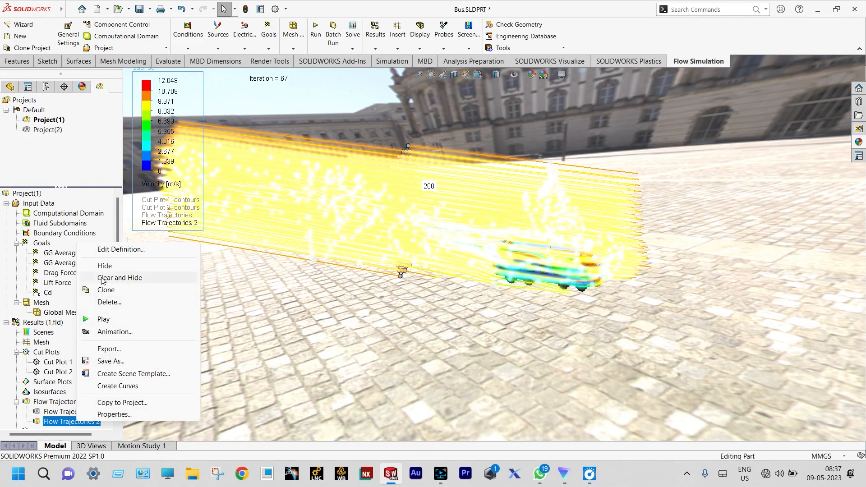
click(118, 249)
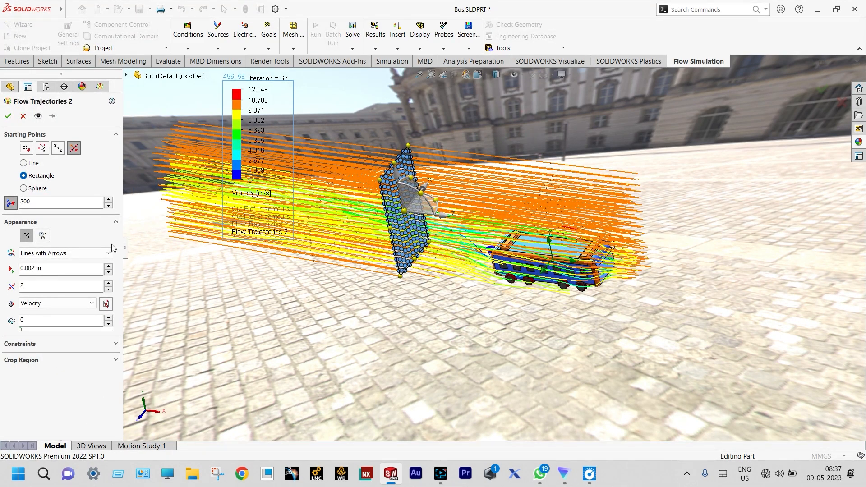
click(23, 116)
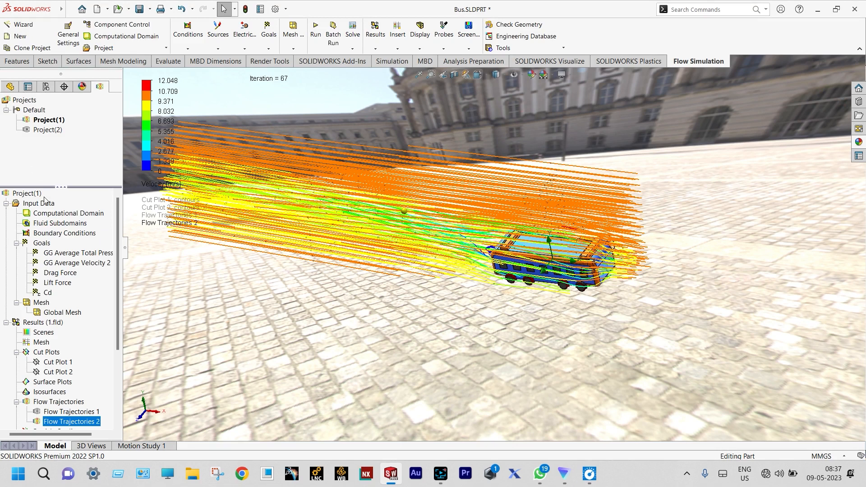
Step: Clear Flow Trajectories 2 and redefine it with the rectangle of 200 starting points rotated to lie upright along the bus's length
right_click(80, 422)
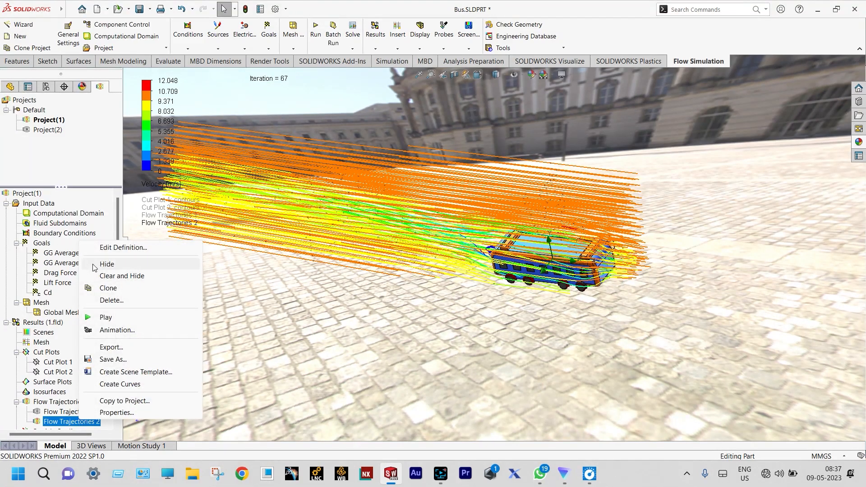
click(110, 275)
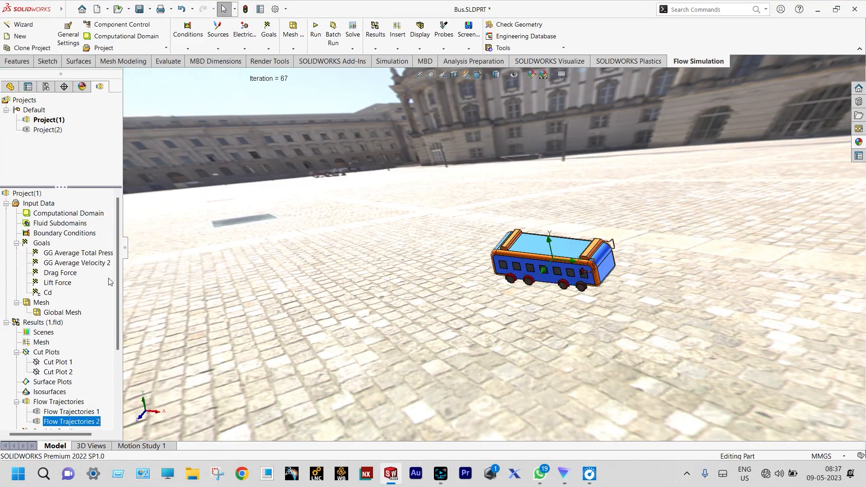
right_click(71, 423)
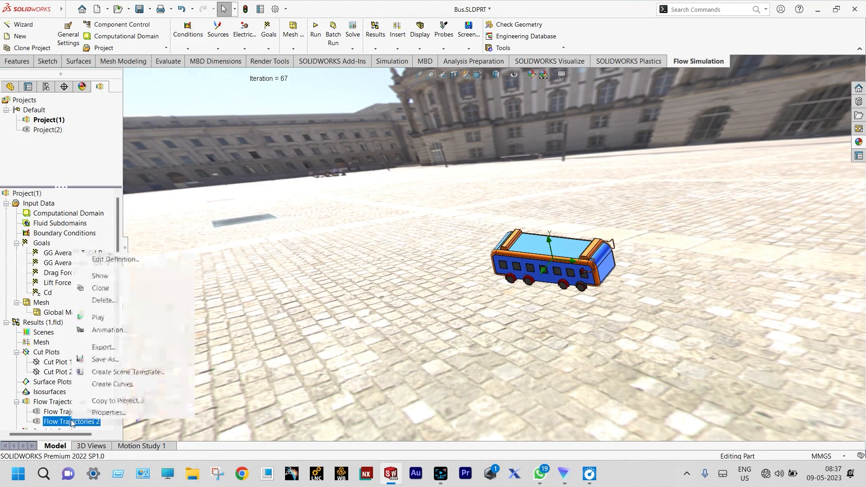
click(115, 259)
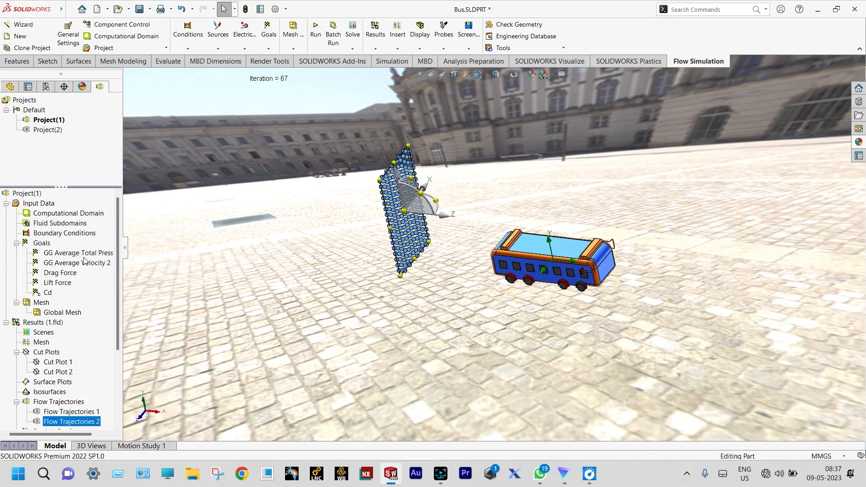
scroll(447, 202, down, 3)
scroll(446, 203, down, 2)
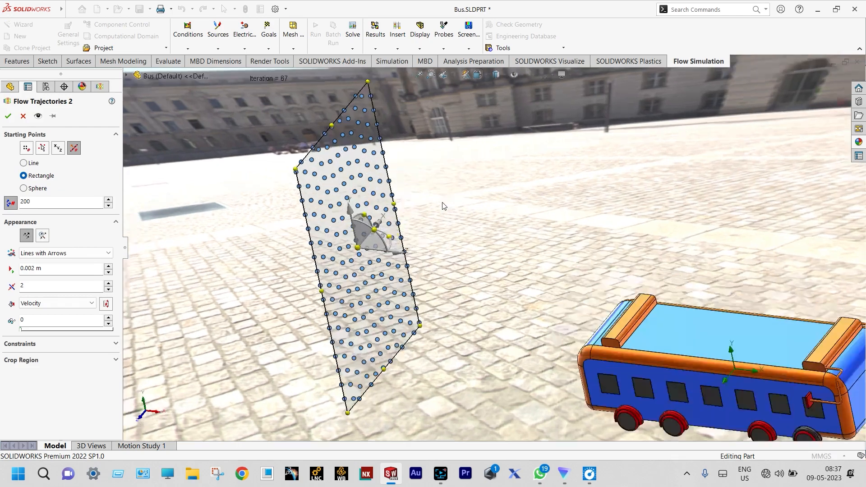
scroll(428, 248, down, 2)
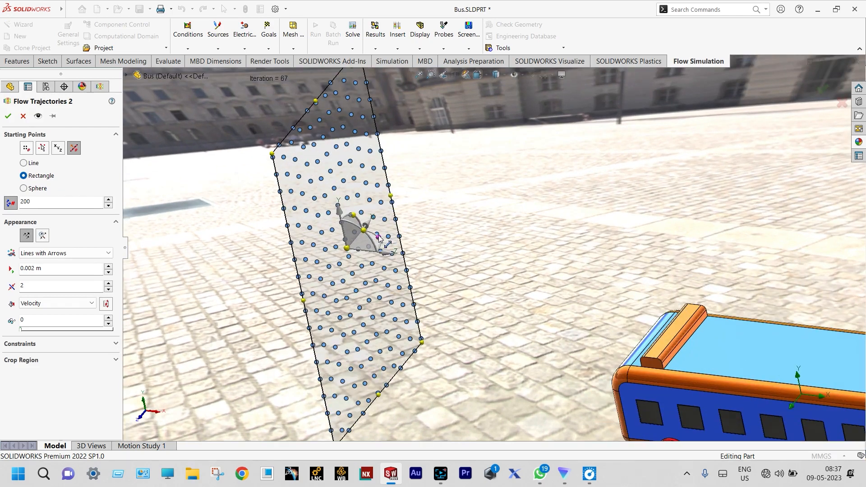
drag(378, 238, 361, 266)
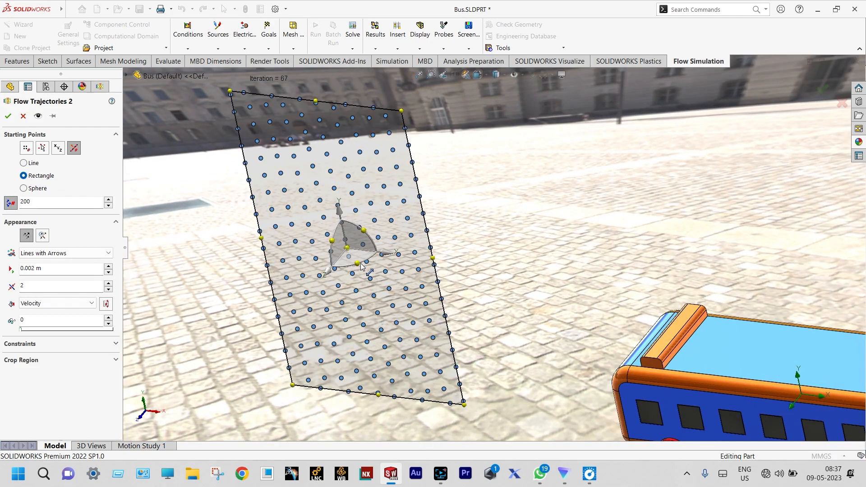
scroll(446, 266, up, 3)
middle_drag(486, 233, 487, 210)
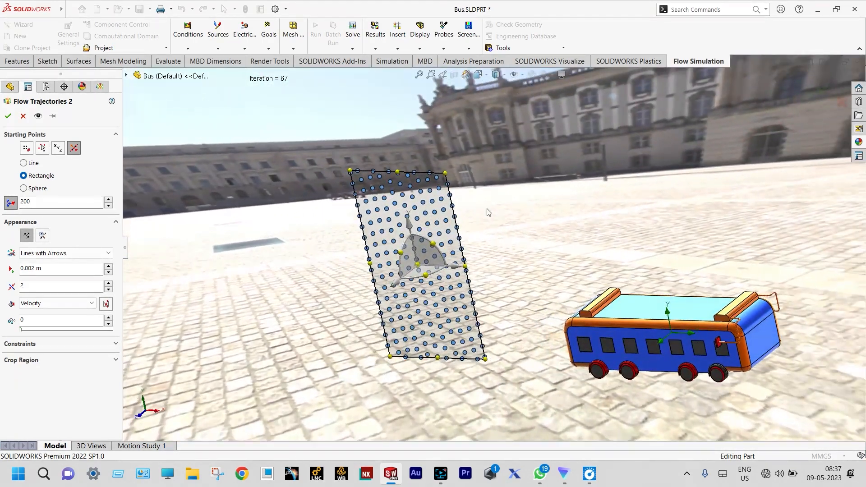
click(8, 117)
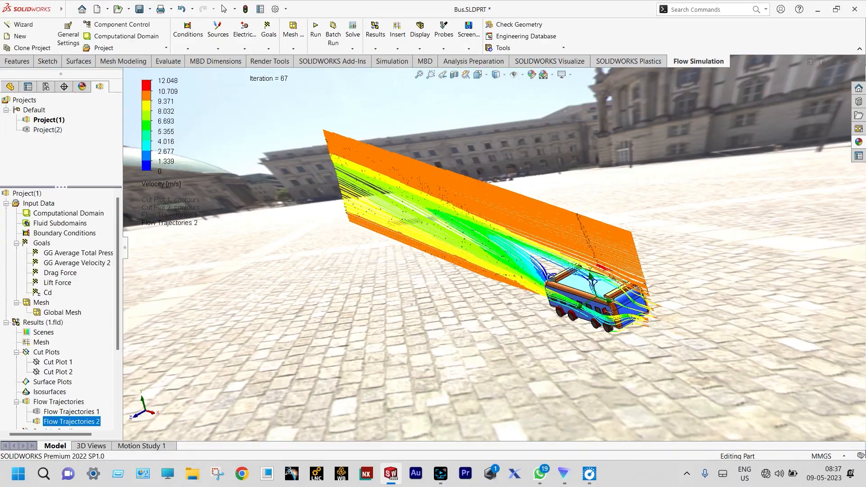
Step: Examine the upright sheet of flow trajectories from the side, close up at the bus's rear end and as a whole
scroll(534, 305, down, 2)
middle_drag(526, 302, 544, 280)
scroll(543, 280, down, 3)
scroll(509, 316, down, 2)
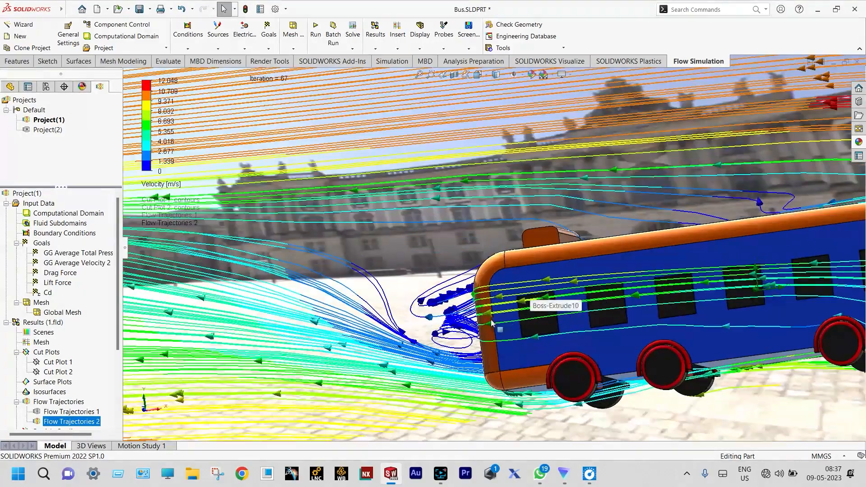
scroll(471, 318, down, 2)
scroll(467, 317, up, 3)
scroll(467, 317, up, 5)
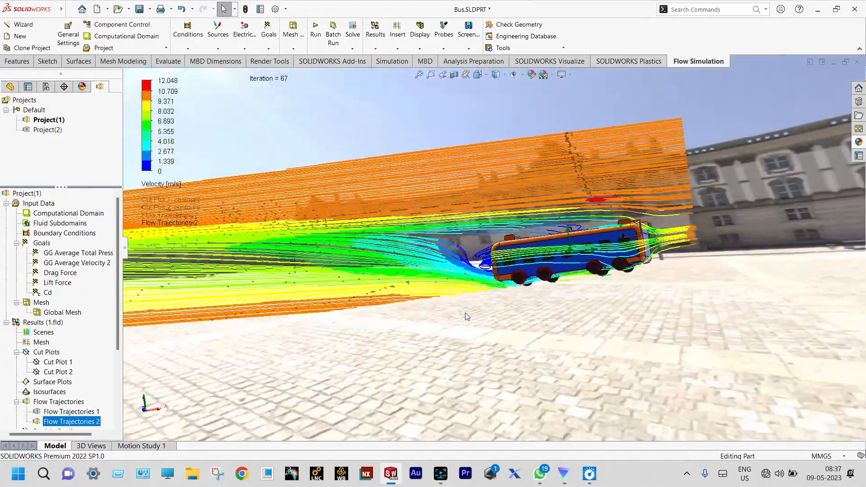
Step: Examine the swirling low-velocity lines behind the bus's rear face from several angles, including from above and from the side
middle_drag(465, 313, 446, 318)
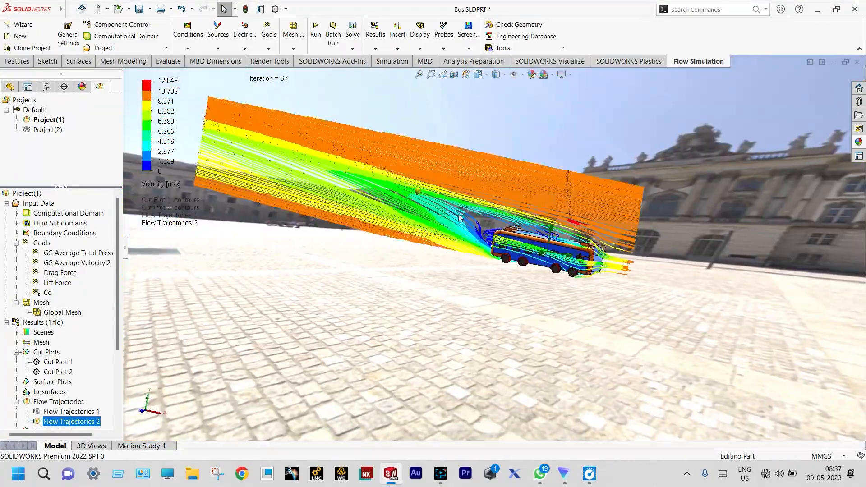
scroll(536, 206, down, 5)
scroll(500, 288, down, 2)
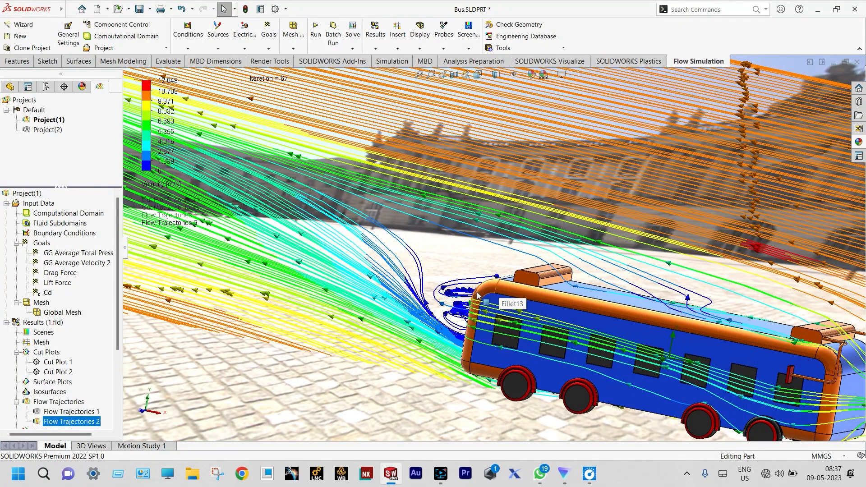
scroll(477, 295, down, 4)
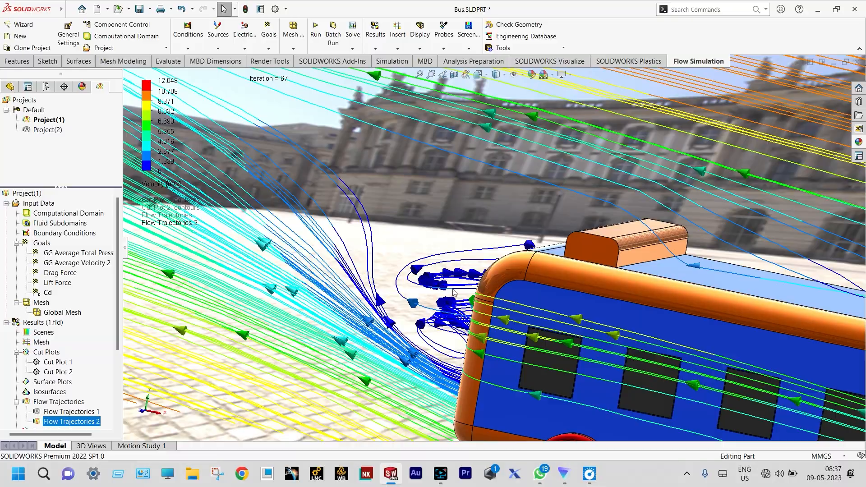
scroll(435, 298, up, 5)
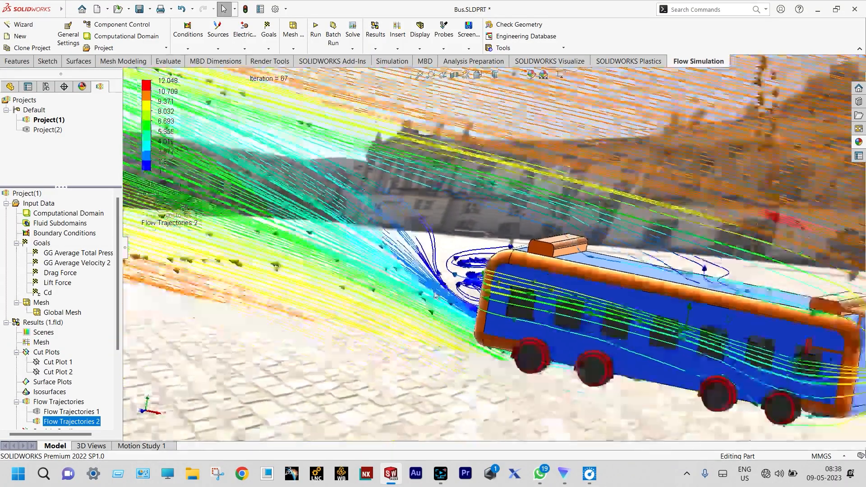
middle_drag(435, 298, 506, 318)
scroll(505, 319, down, 2)
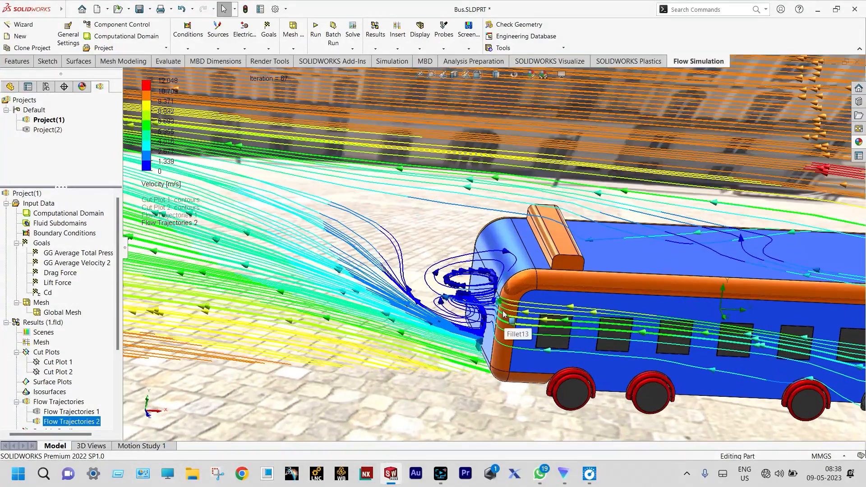
scroll(492, 300, down, 2)
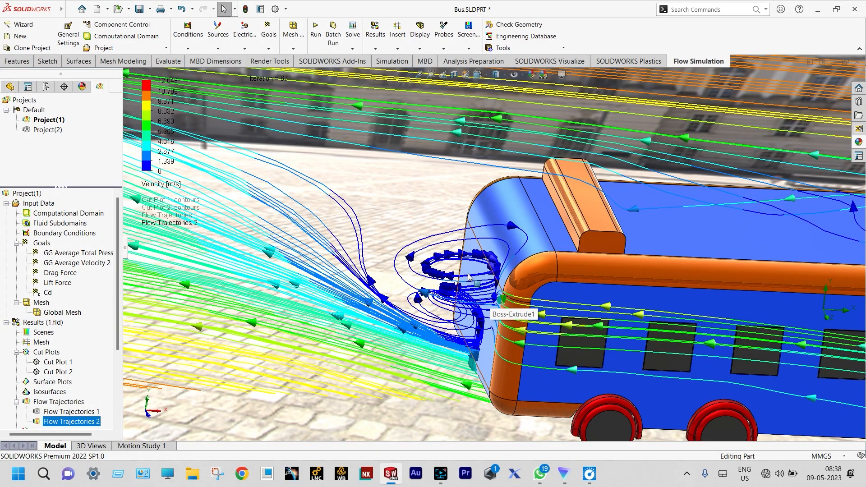
scroll(468, 277, up, 7)
middle_drag(468, 277, 454, 223)
scroll(672, 208, down, 5)
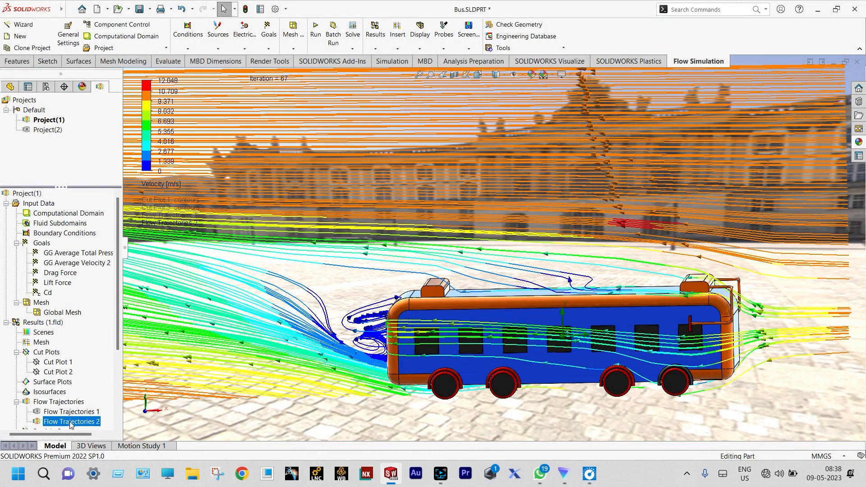
Step: Play the Flow Trajectories 2 animation in the side view, and clear and hide the plot after watching it
right_click(70, 424)
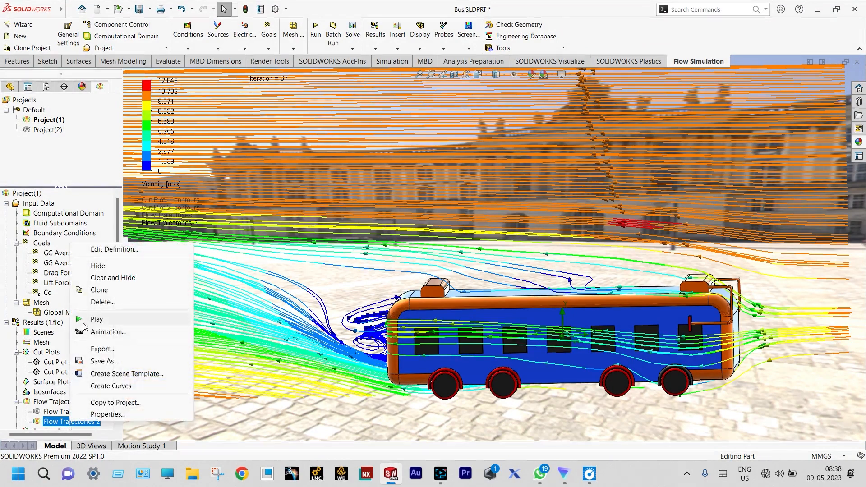
click(101, 318)
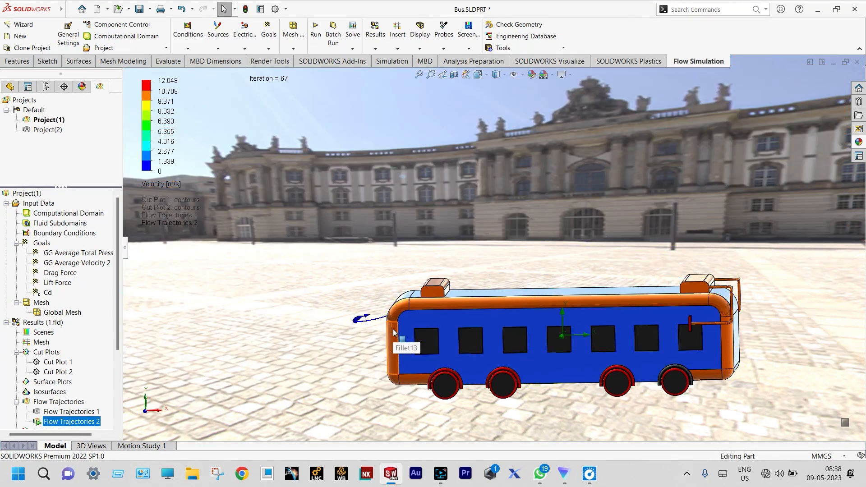
right_click(65, 422)
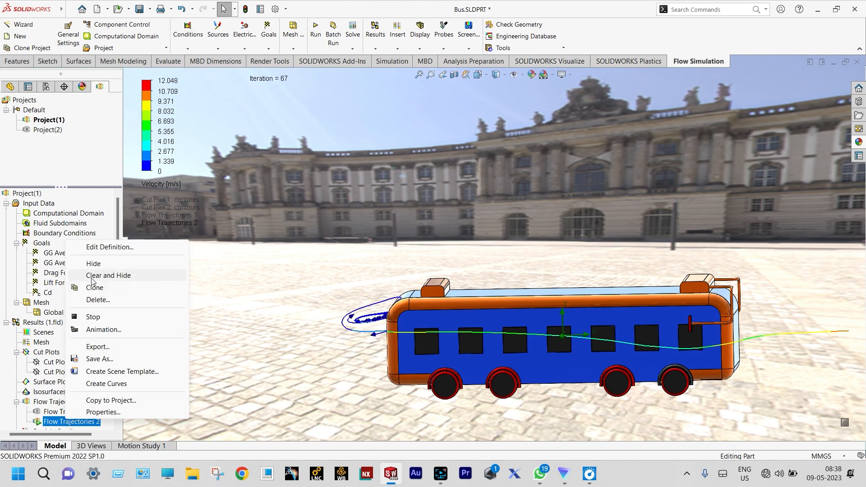
click(108, 275)
Step: Insert a goal plot covering all goals against iterations and export it to an Excel workbook
right_click(58, 371)
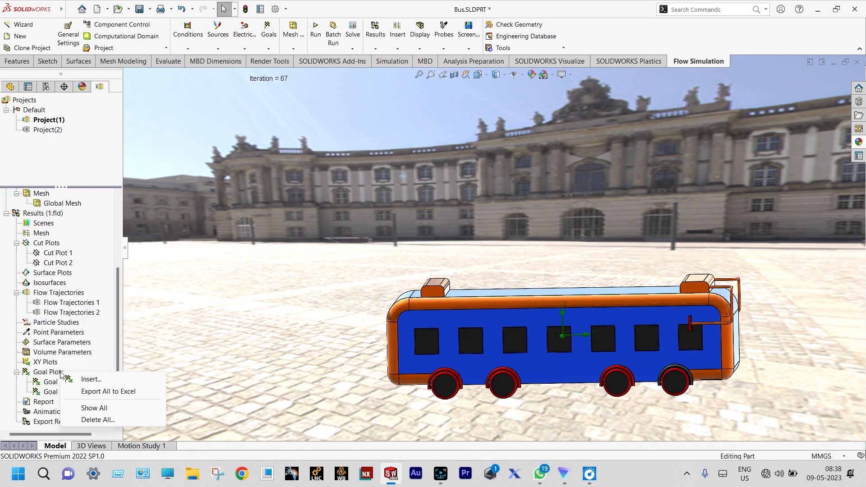
click(81, 380)
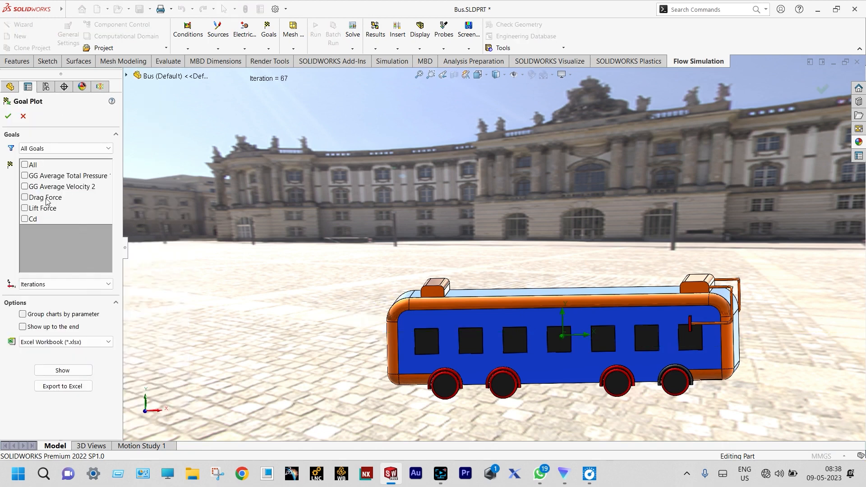
click(31, 165)
click(75, 390)
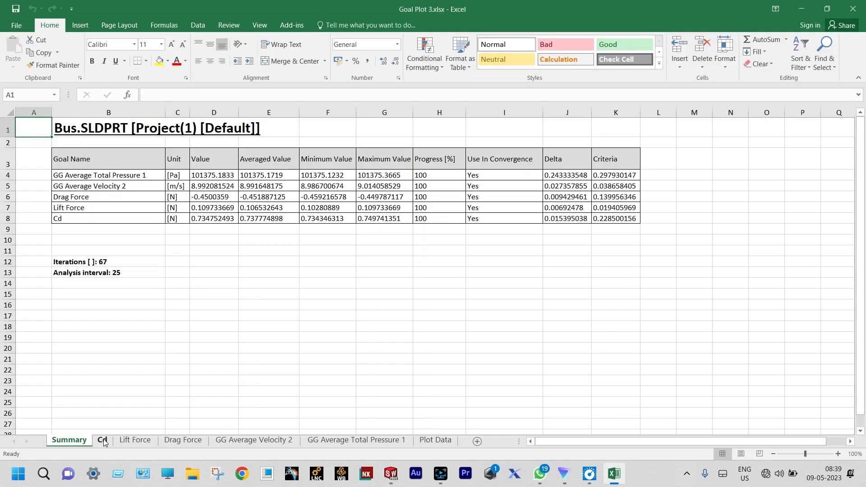
Step: Read the final-iteration values on the Cd, Lift Force and Drag Force charts in the exported Excel workbook
click(102, 440)
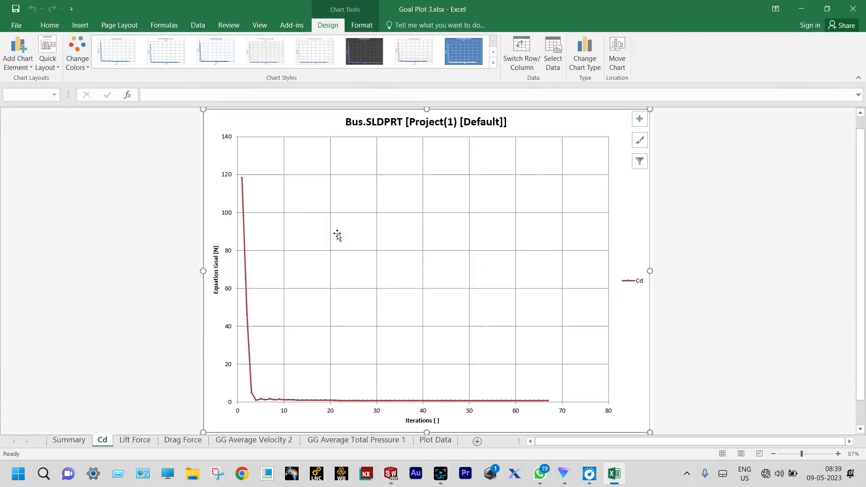
mouse_move(549, 402)
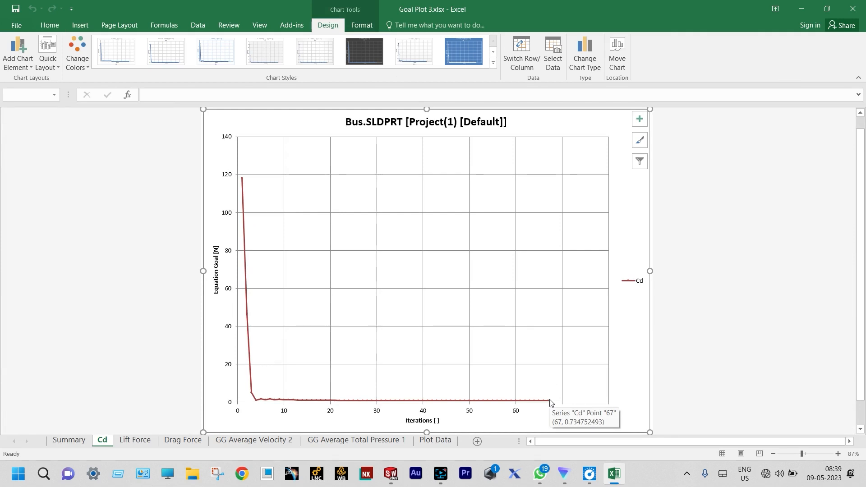
click(135, 440)
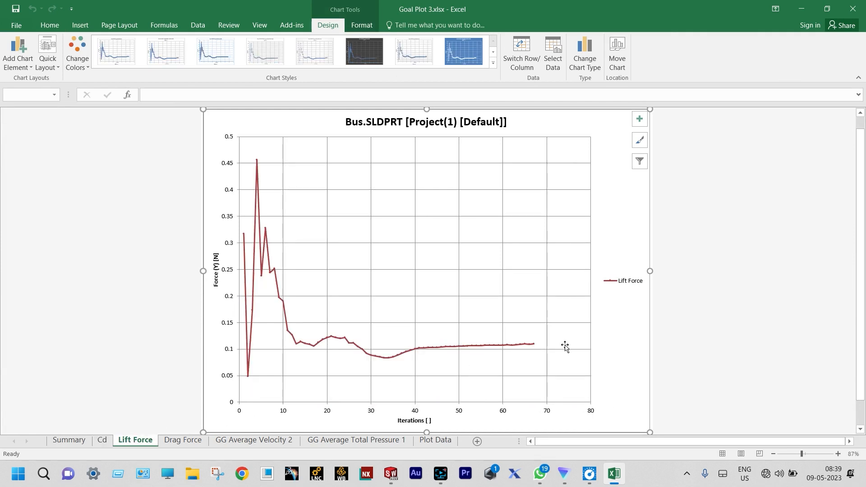
mouse_move(533, 345)
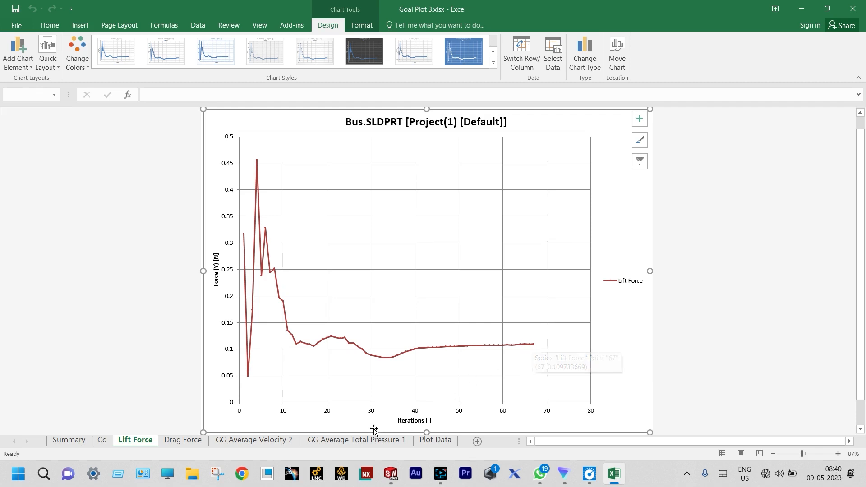
click(192, 442)
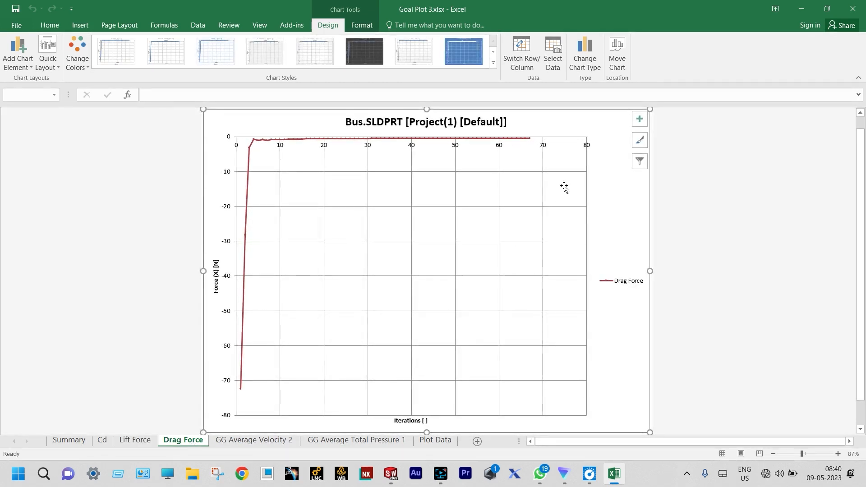
mouse_move(532, 141)
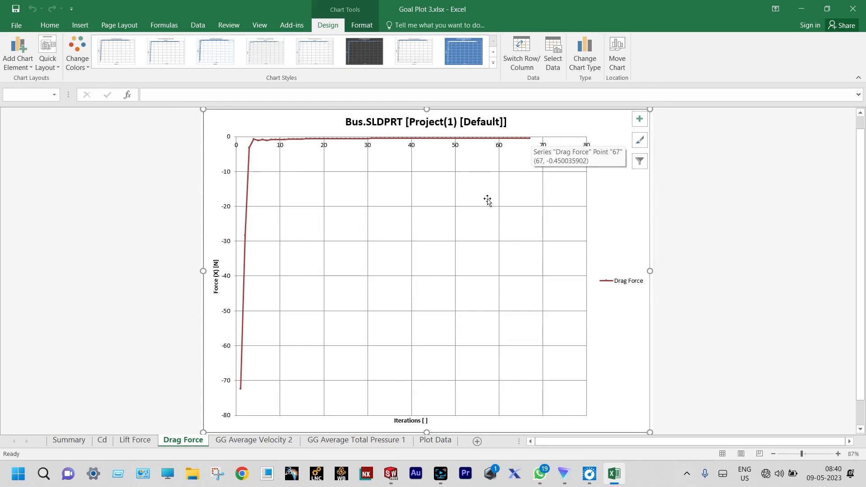
Step: Read the final values on the GG Average Velocity 2 and GG Average Total Pressure 1 charts and close the workbook
click(270, 442)
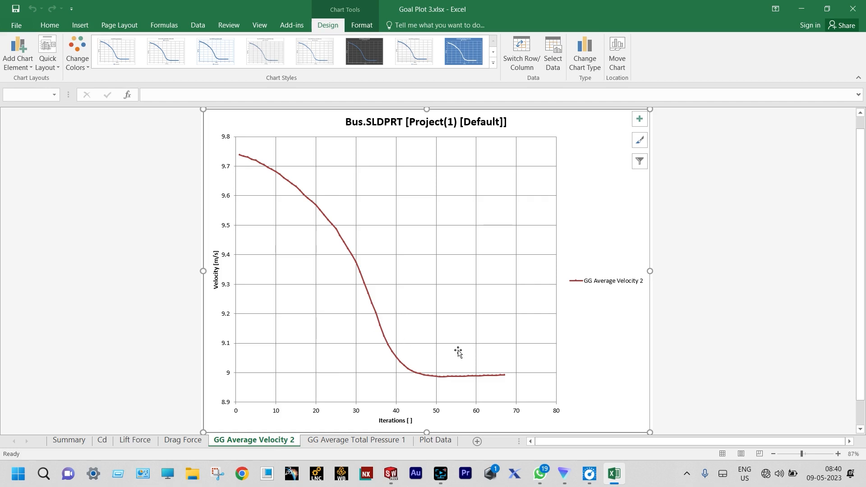
mouse_move(506, 376)
click(369, 440)
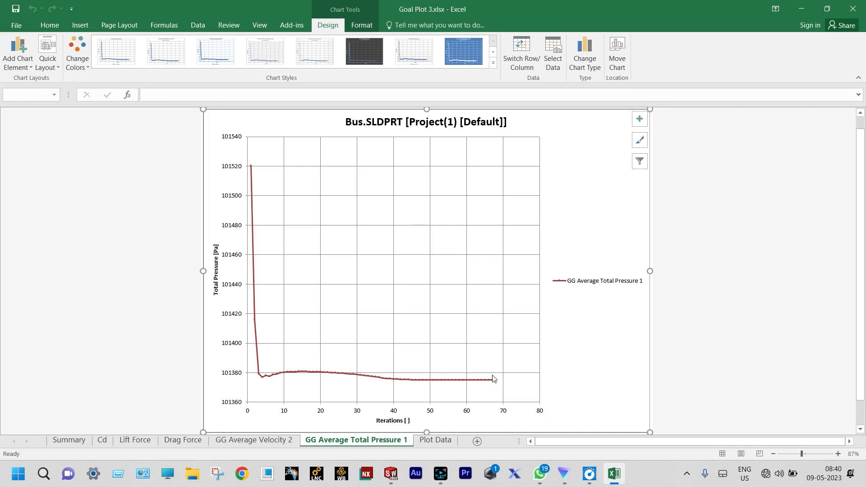
click(852, 8)
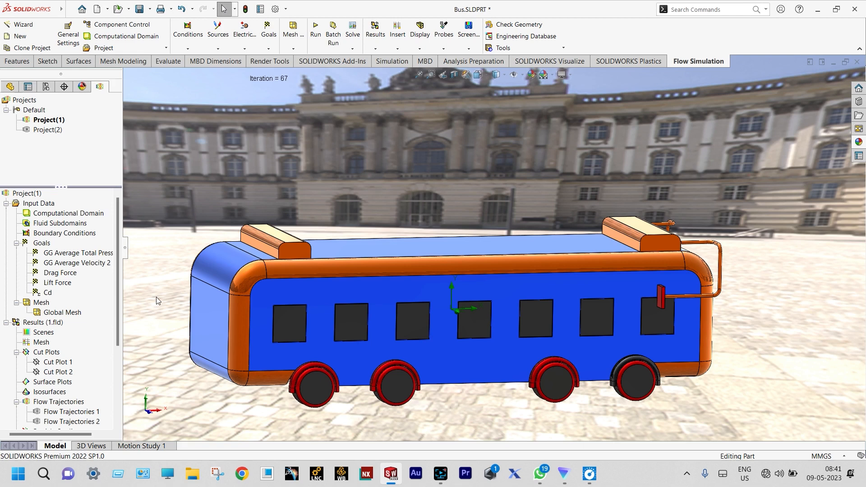
Step: Activate Project(2) in SOLIDWORKS and turn the bus to an angled side view
double_click(49, 129)
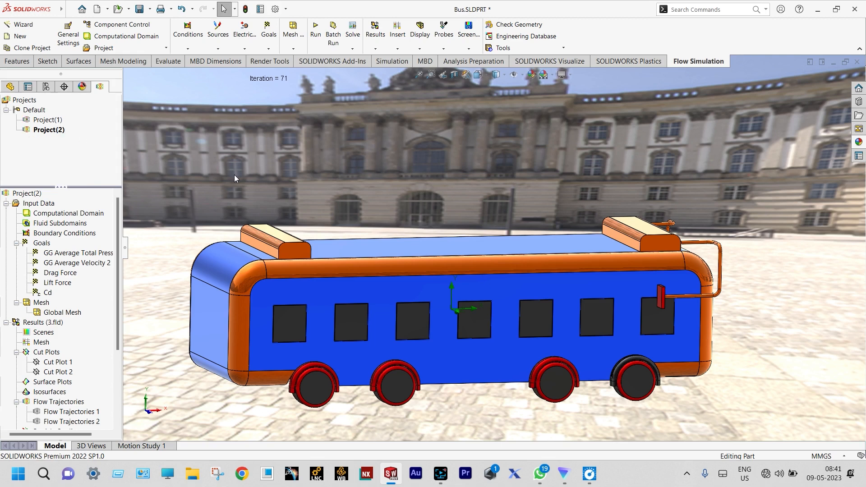
scroll(234, 175, up, 1)
middle_drag(234, 175, 228, 176)
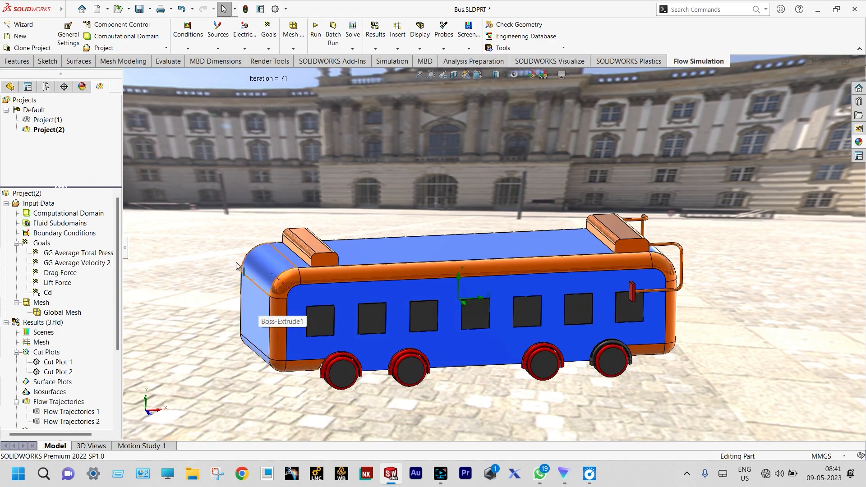
Step: Show the hidden Back side body at the rear of the bus and return to the flow project tree
click(10, 86)
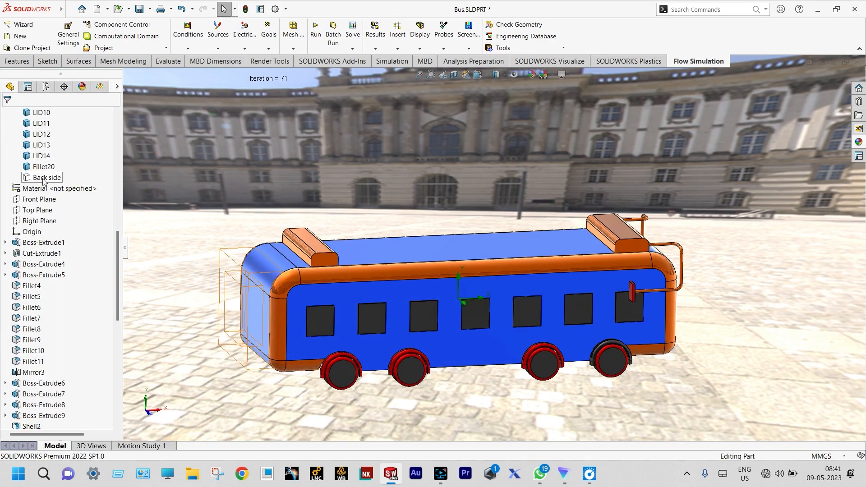
right_click(44, 178)
key(Escape)
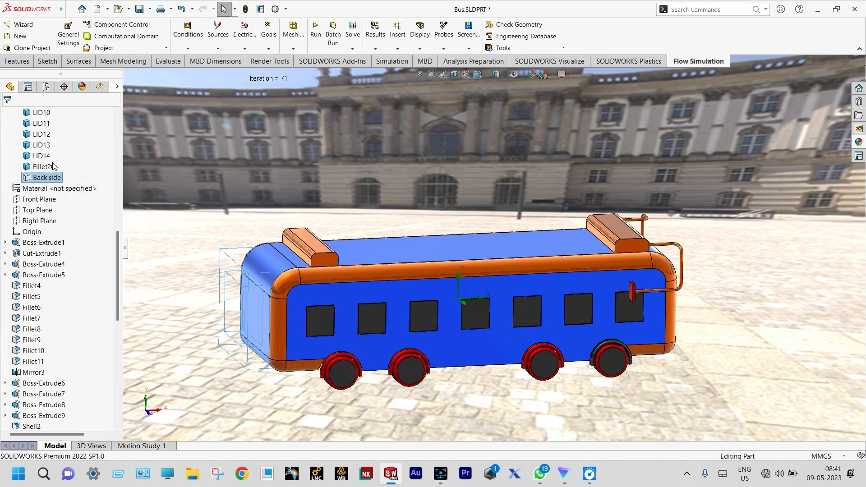
click(228, 162)
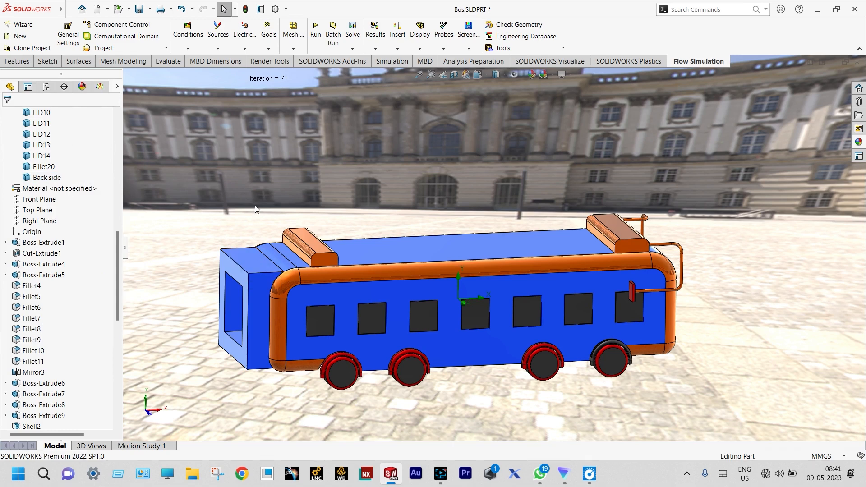
click(100, 87)
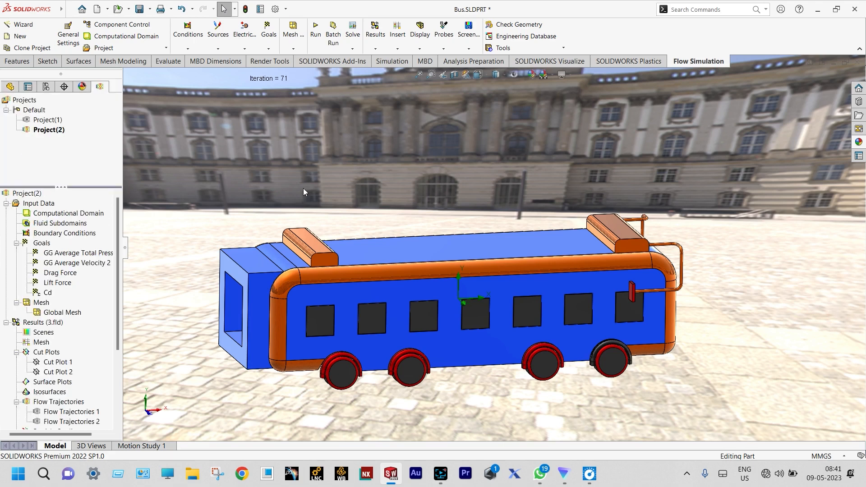
Step: Insert a velocity cut plot on the Front Plane with contours, isolines and streamlines, using 10 levels
right_click(53, 352)
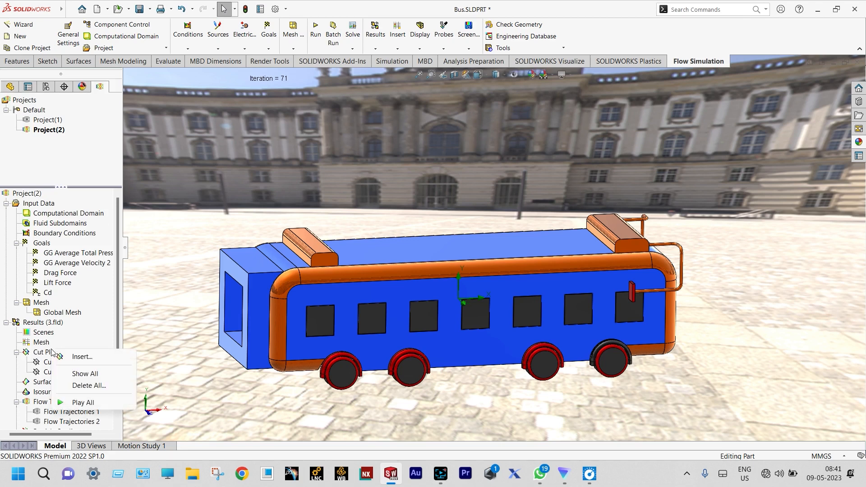
click(79, 356)
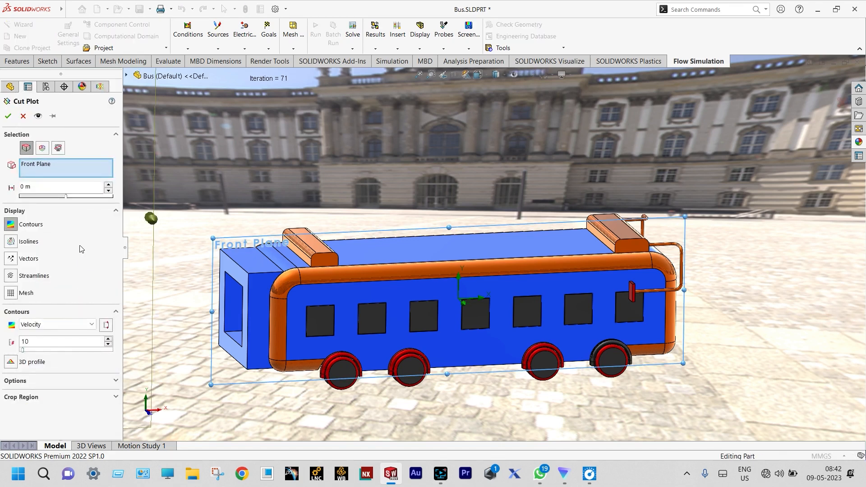
click(12, 241)
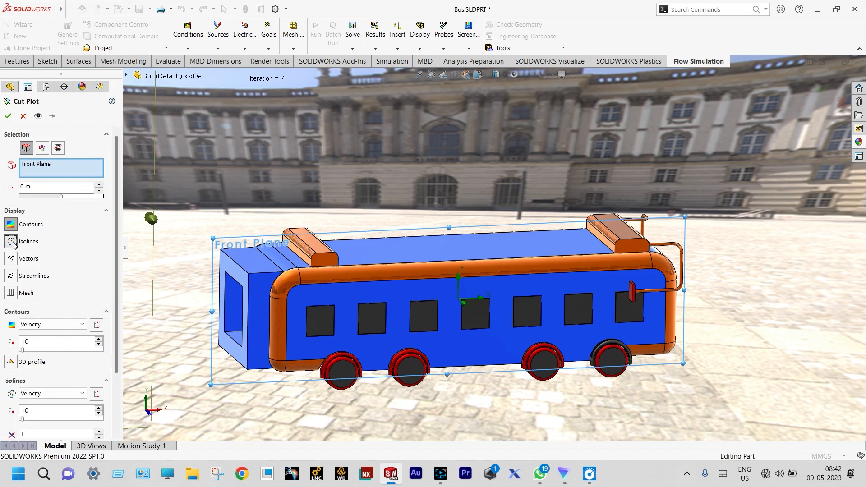
click(11, 276)
click(8, 117)
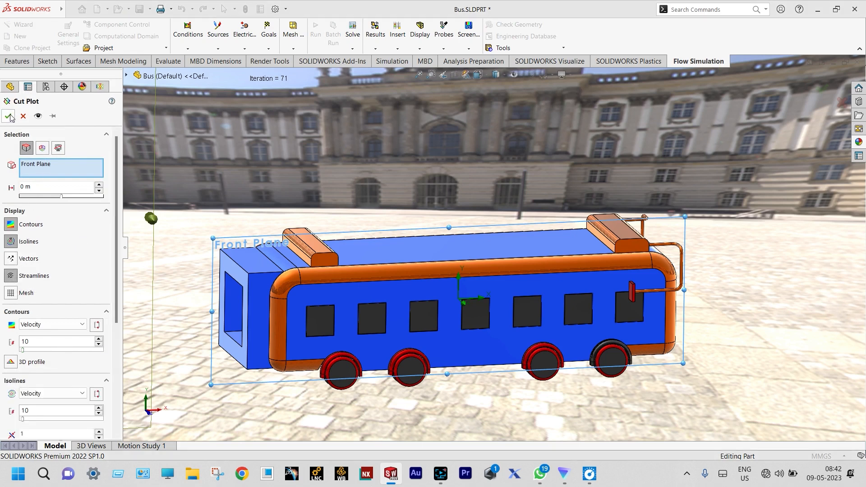
Step: Examine the velocity contours and streamlines of the new cut plot in the wake behind the bus and along the whole domain
scroll(469, 179, up, 4)
middle_drag(469, 175, 446, 190)
scroll(315, 241, down, 3)
scroll(398, 273, down, 3)
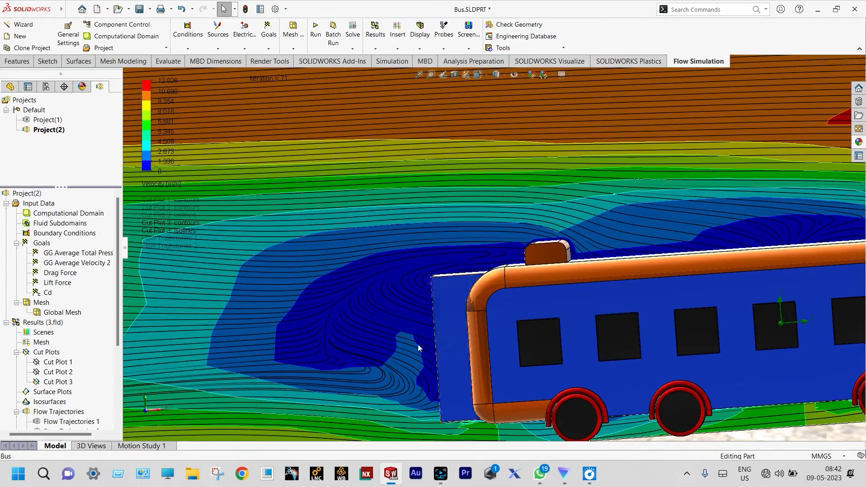
scroll(418, 345, up, 2)
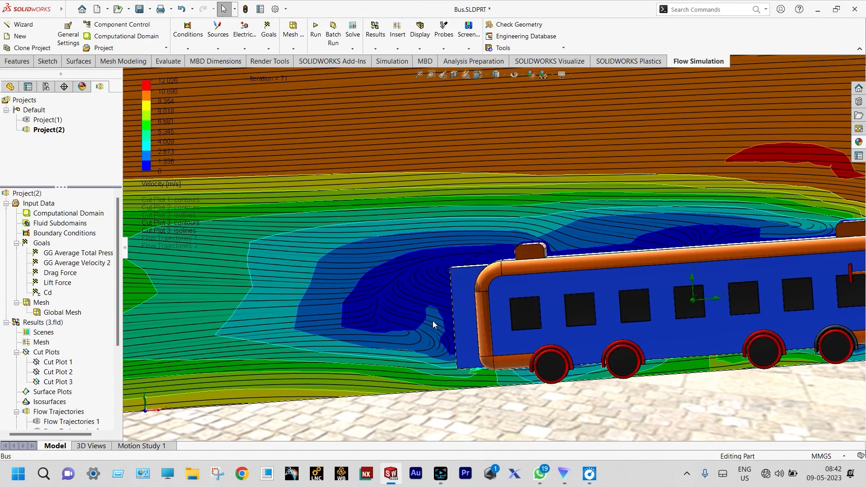
scroll(440, 318, down, 5)
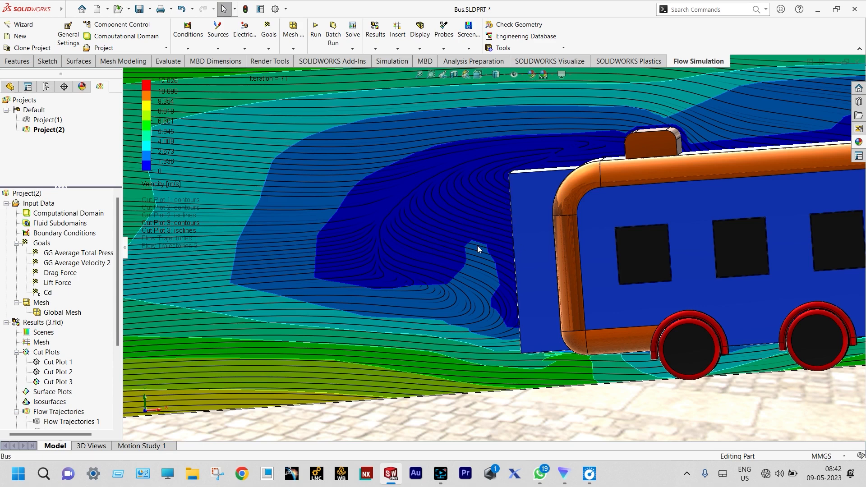
scroll(477, 246, up, 4)
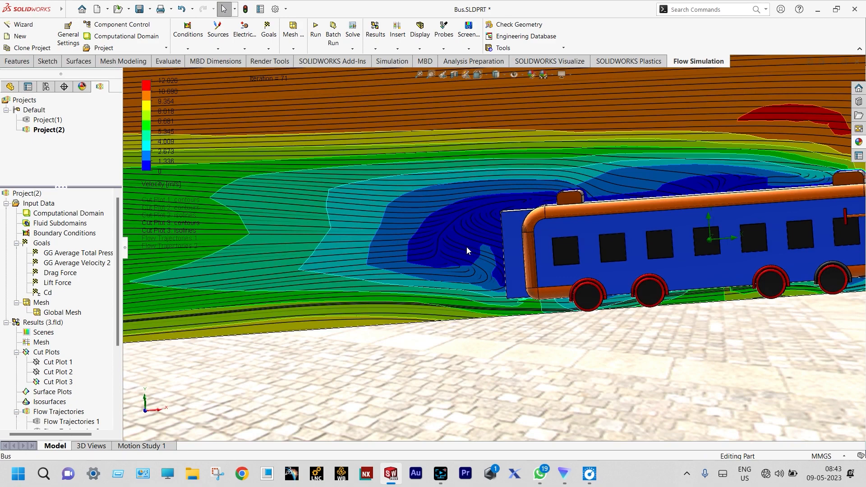
scroll(467, 247, up, 4)
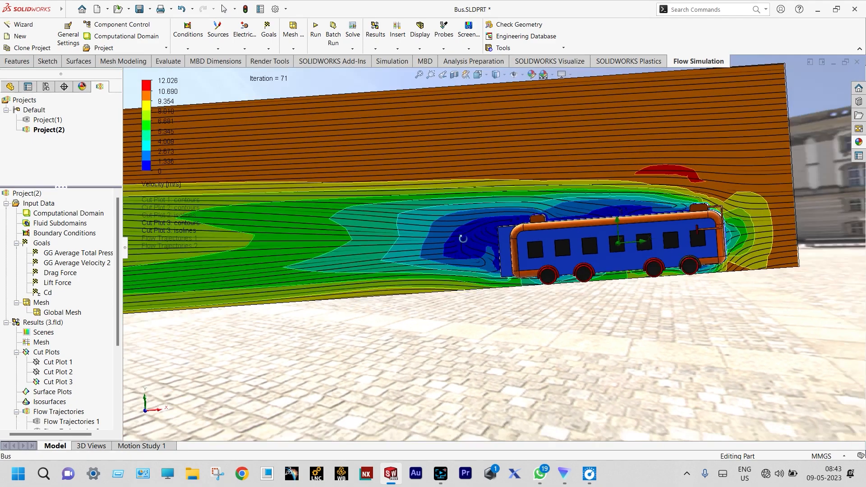
mouse_move(462, 238)
middle_down()
mouse_move(464, 226)
mouse_move(450, 235)
mouse_move(467, 245)
middle_up()
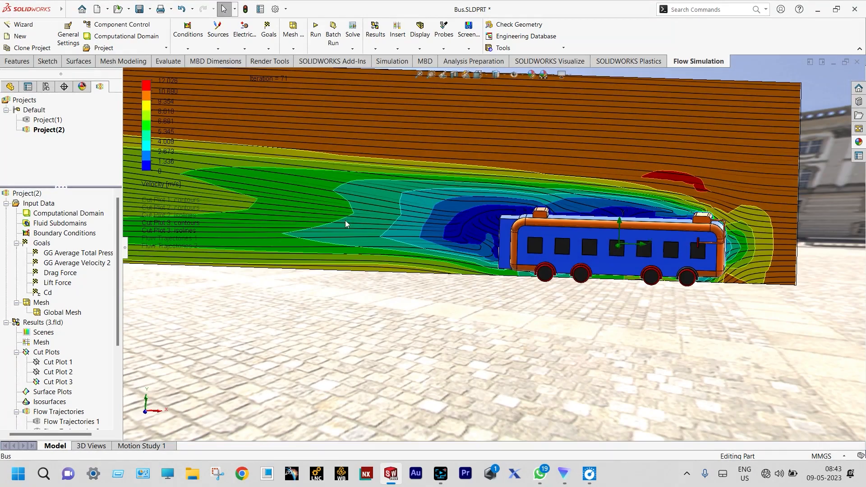
scroll(274, 229, up, 4)
scroll(226, 212, down, 4)
scroll(315, 183, up, 1)
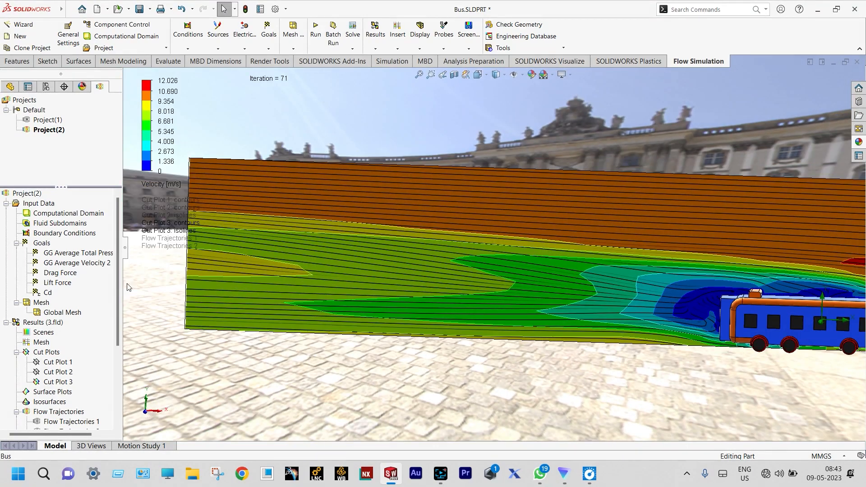
Step: Play the Cut Plot 3 animation and watch how the velocity field changes around the bus
right_click(64, 385)
click(99, 289)
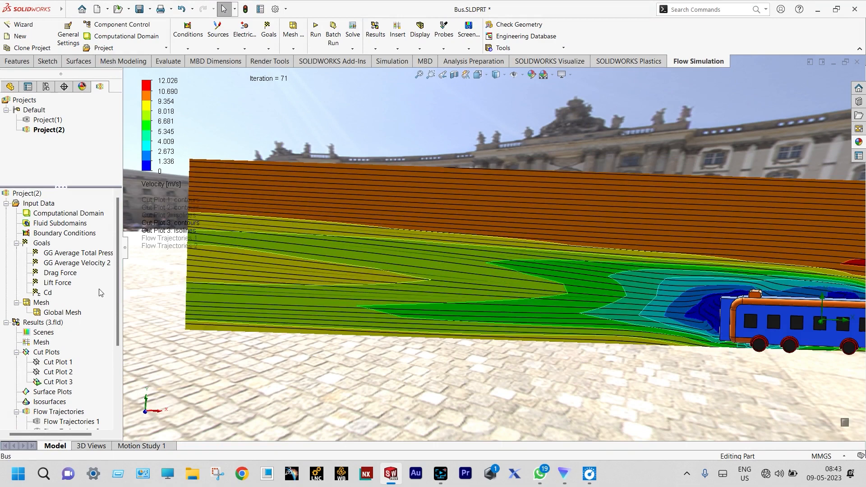
scroll(303, 275, up, 2)
scroll(645, 254, down, 3)
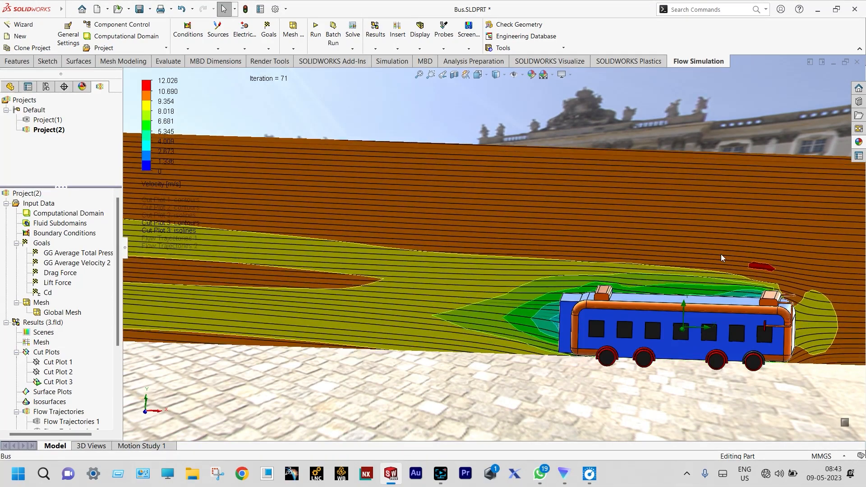
scroll(786, 292, down, 4)
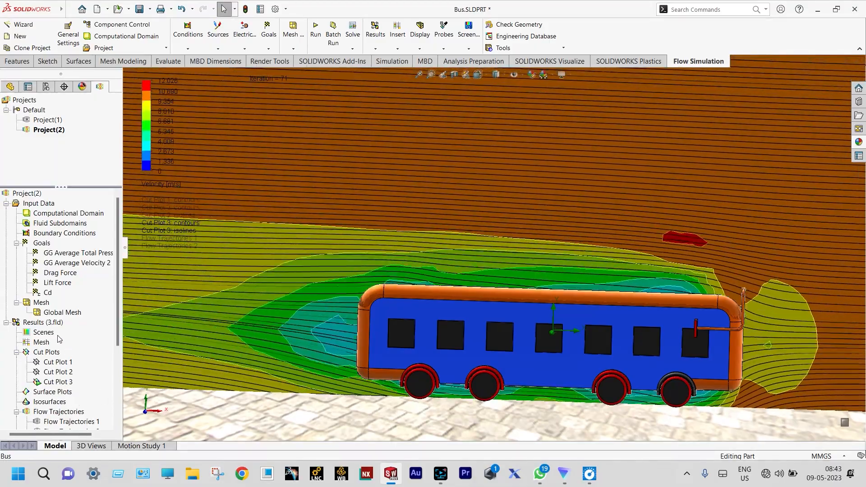
Step: Clear and hide Cut Plot 3
scroll(56, 357, down, 2)
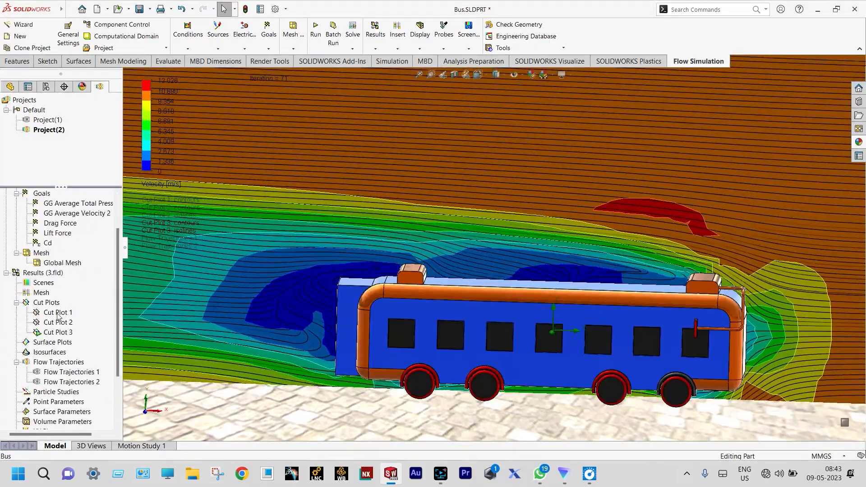
click(54, 333)
right_click(53, 332)
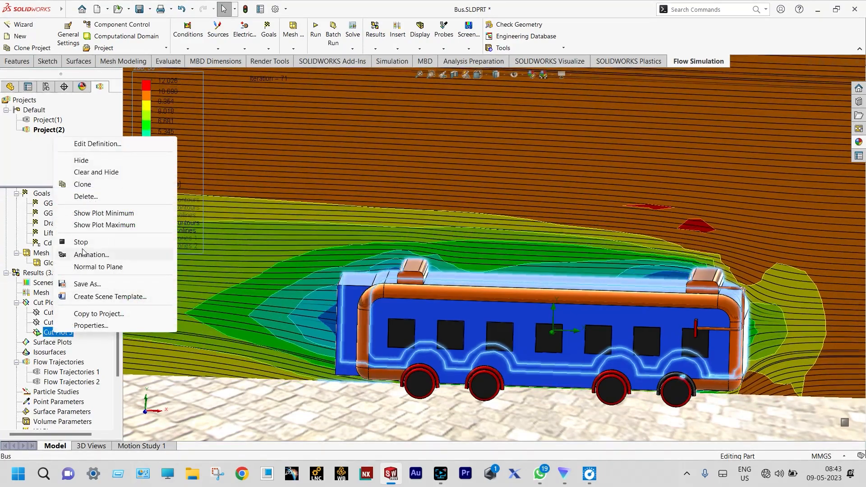
click(103, 171)
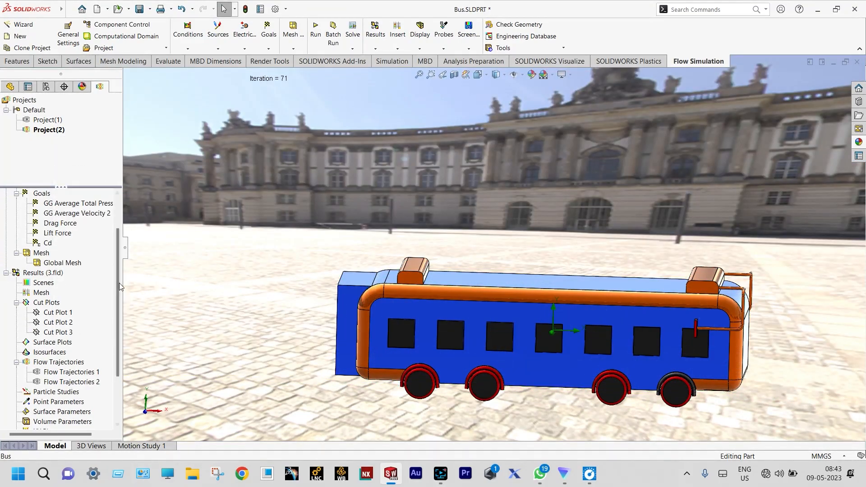
Step: Insert flow trajectories from a rectangle pattern of 200 starting points, drawn as lines with arrows and coloured by velocity
drag(118, 284, 118, 302)
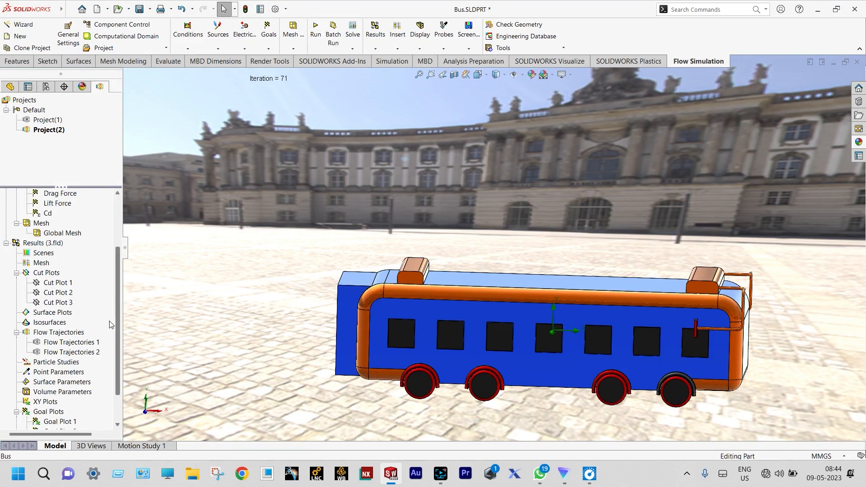
right_click(73, 334)
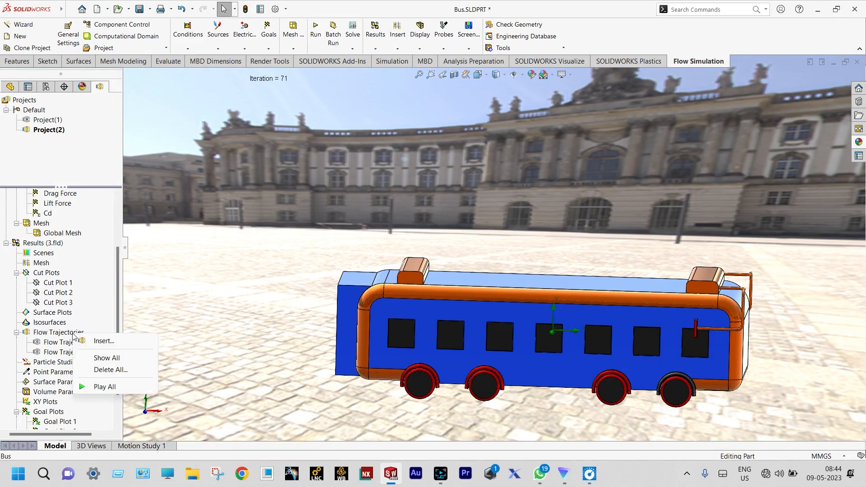
click(93, 341)
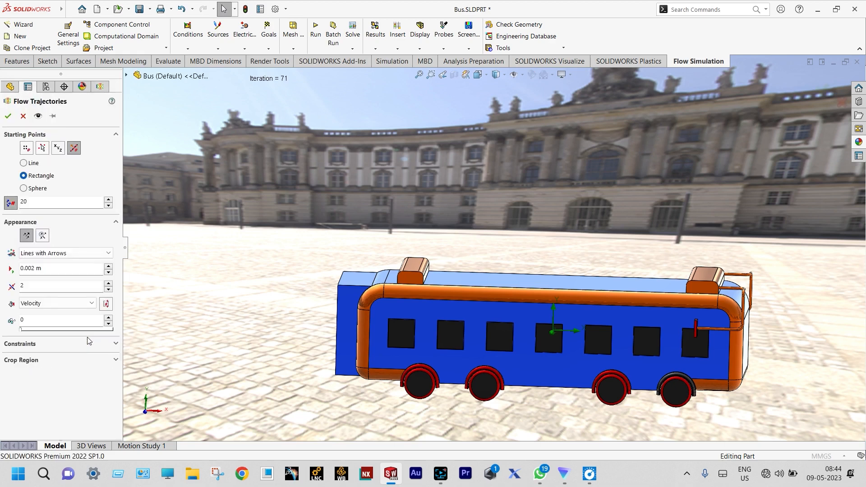
click(33, 199)
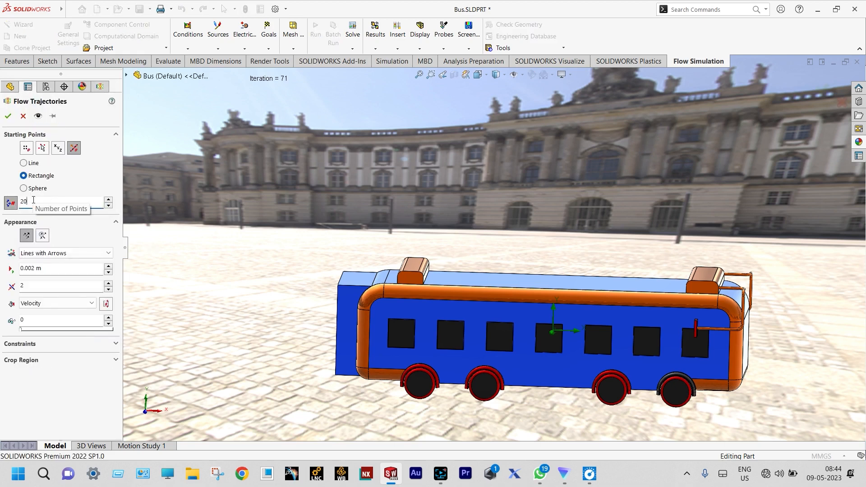
key(Return)
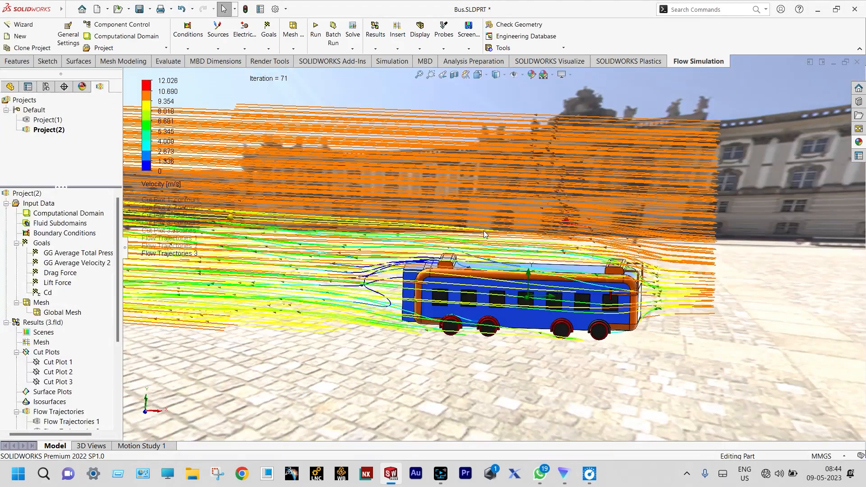
Step: Examine the velocity flow trajectories swirling behind the rear of the bus
scroll(412, 287, down, 6)
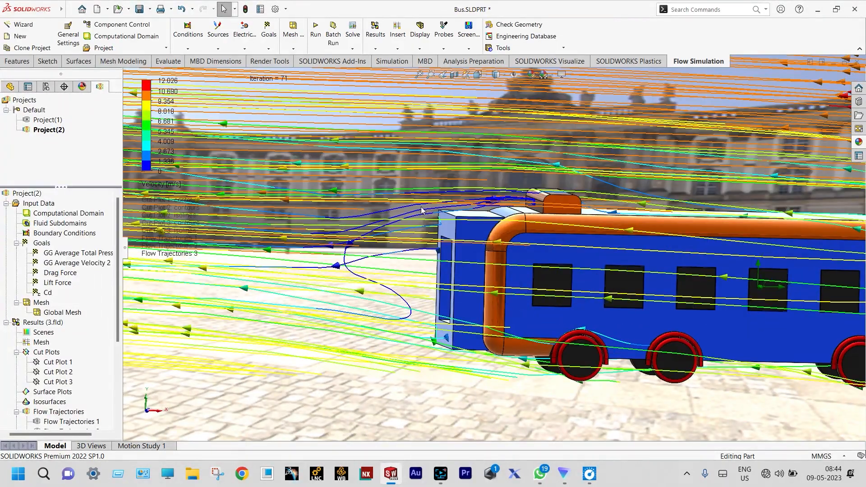
scroll(403, 285, down, 2)
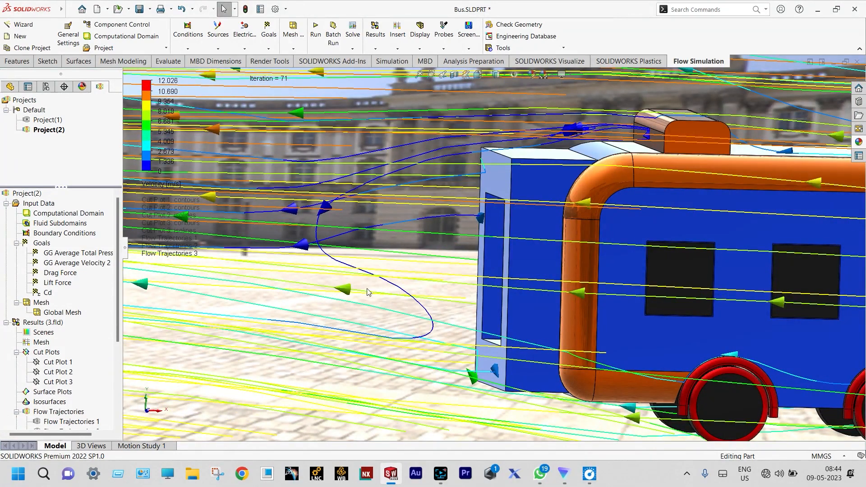
scroll(451, 253, up, 3)
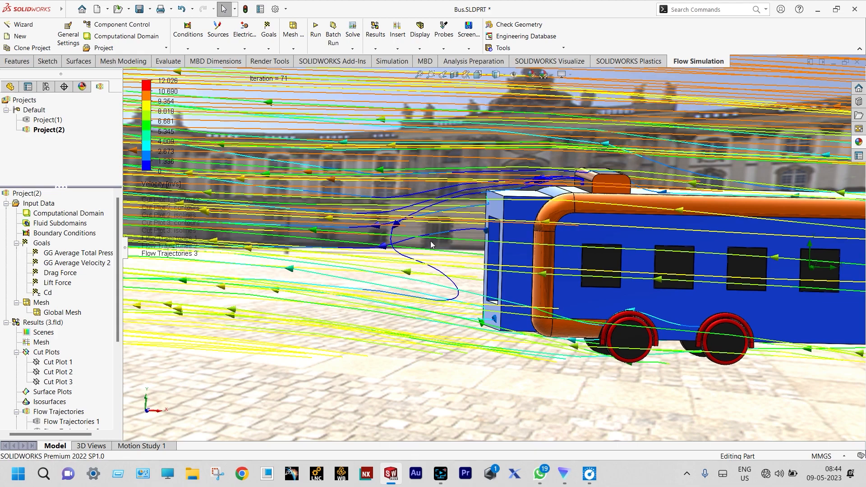
scroll(451, 221, up, 3)
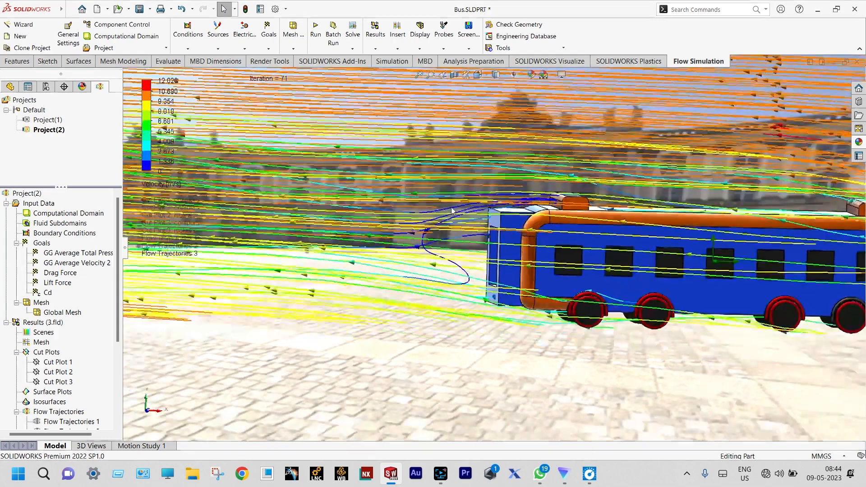
Step: Play the Flow Trajectories 3 animation and watch the arrows move around the bus
scroll(441, 237, up, 3)
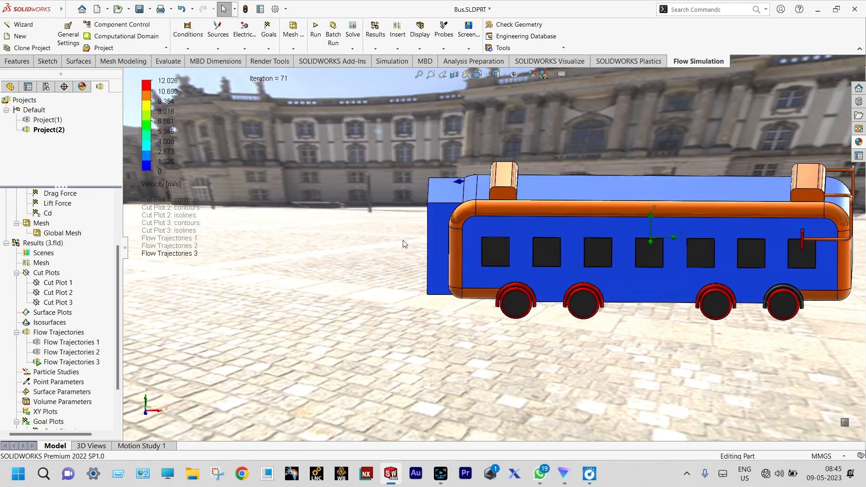
scroll(408, 240, down, 2)
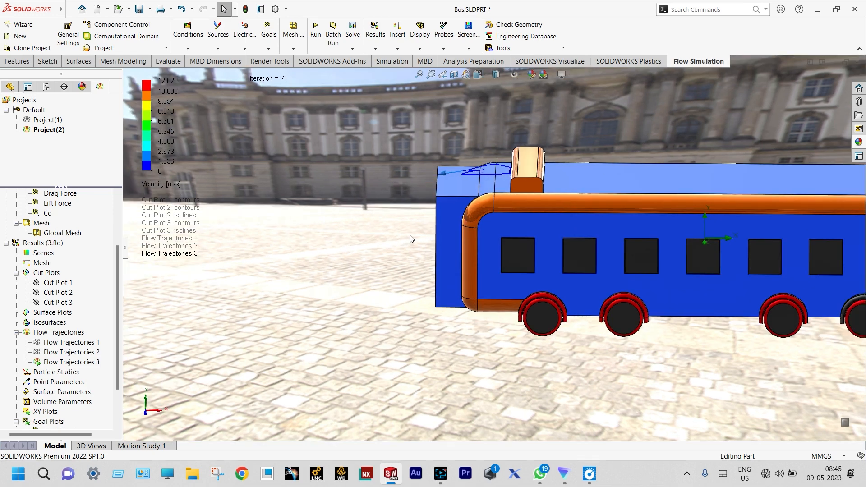
scroll(618, 171, up, 2)
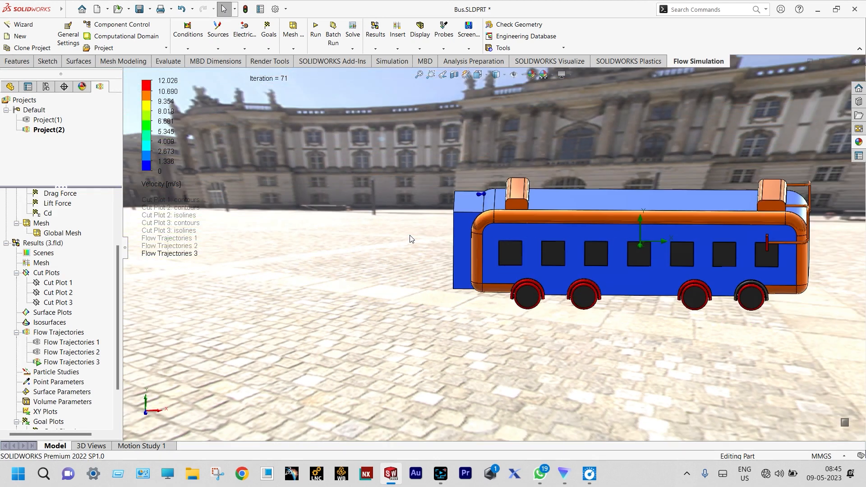
scroll(616, 172, up, 2)
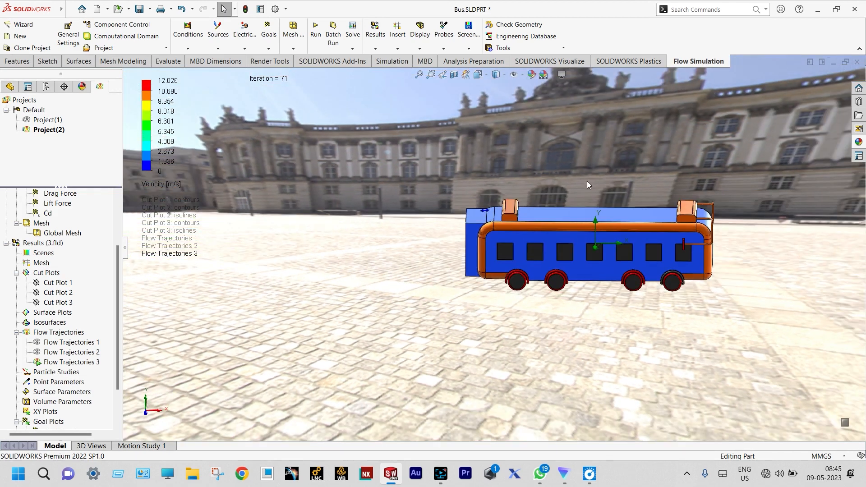
Step: Clear and hide the animated Flow Trajectories 3, and redisplay it by accepting its existing rectangle definition with 200 starting points
right_click(65, 363)
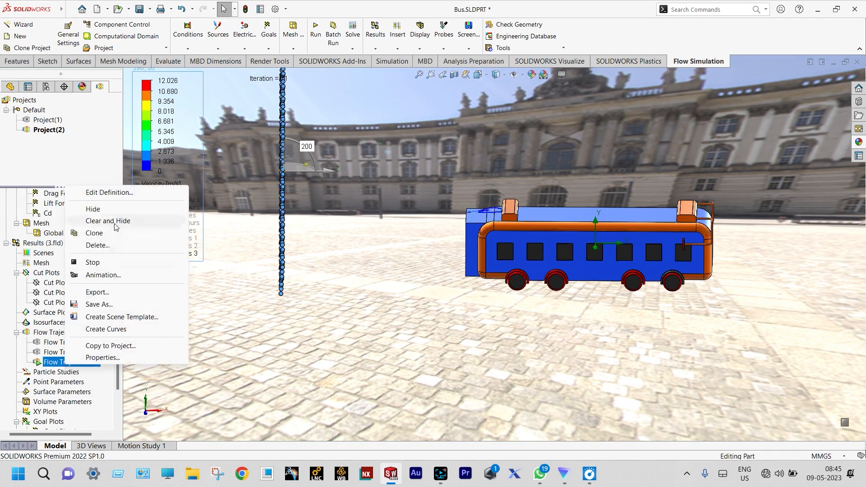
click(113, 222)
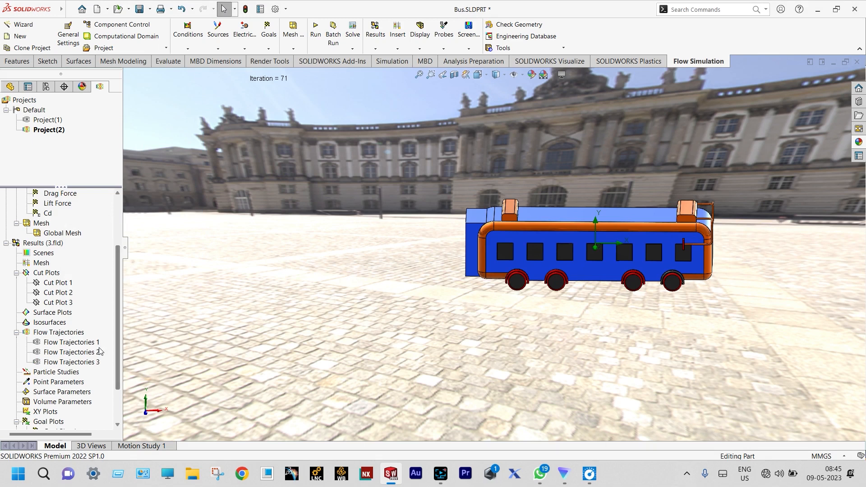
right_click(78, 364)
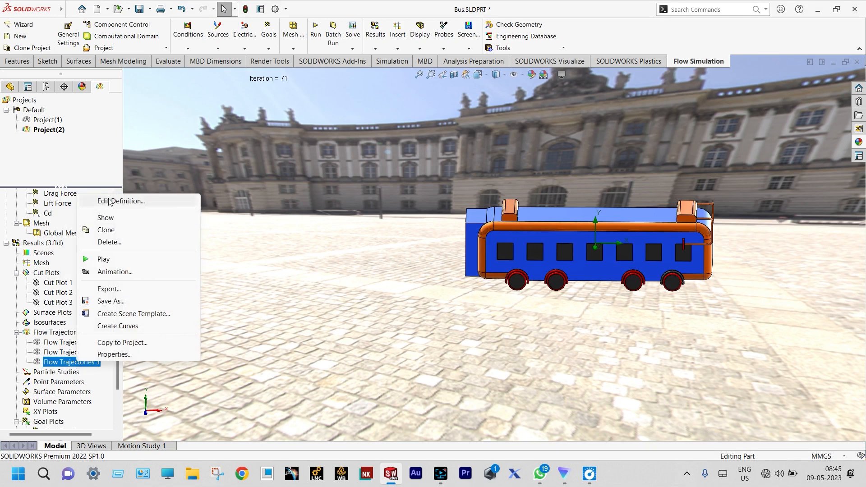
click(109, 202)
middle_drag(356, 196, 389, 202)
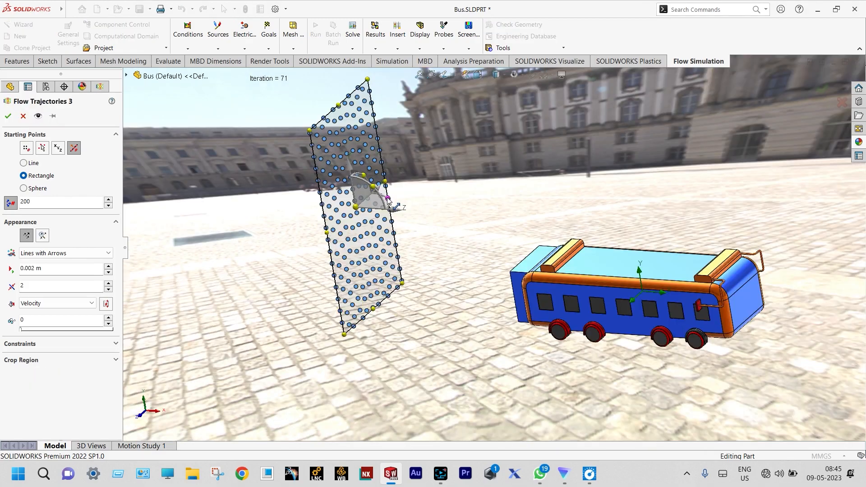
drag(389, 202, 381, 224)
scroll(489, 209, up, 2)
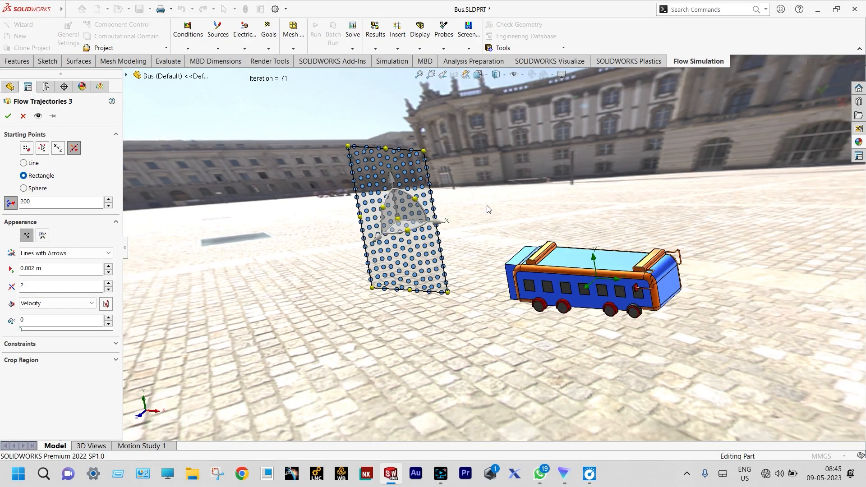
middle_drag(487, 209, 496, 199)
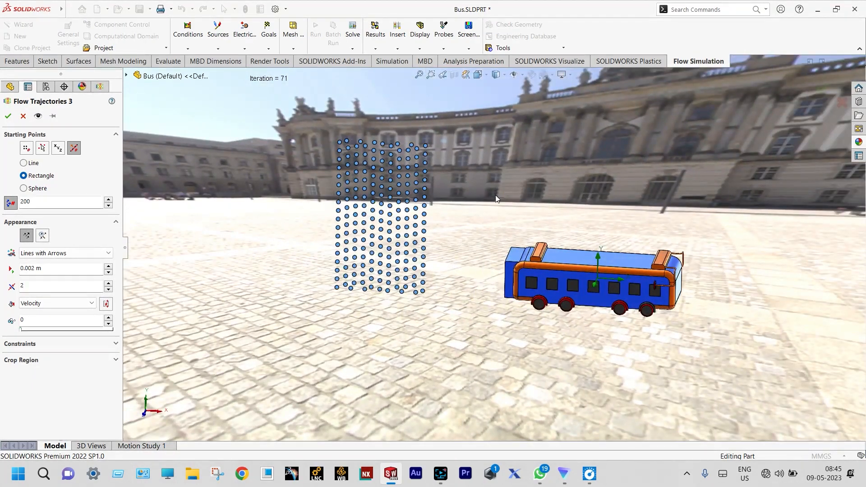
click(8, 116)
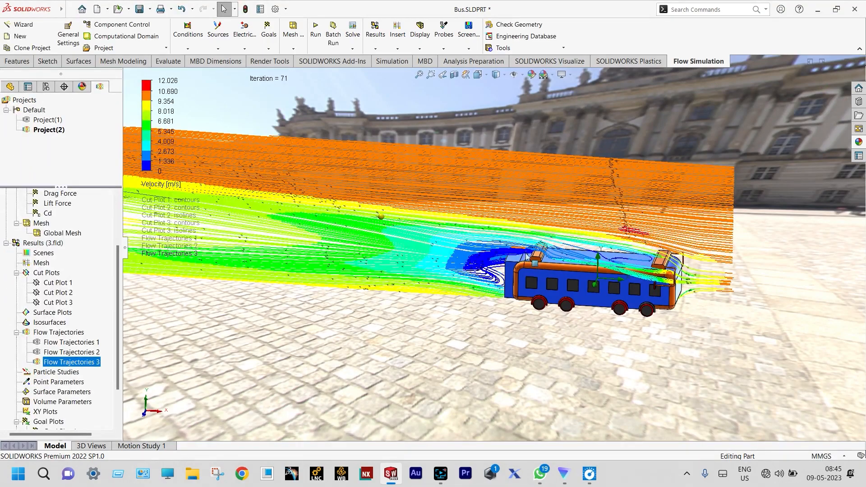
Step: Examine the velocity flow trajectories over the rear roof unit and in the wake behind the Back Side body
scroll(511, 310, down, 5)
middle_drag(510, 306, 490, 224)
scroll(490, 224, down, 3)
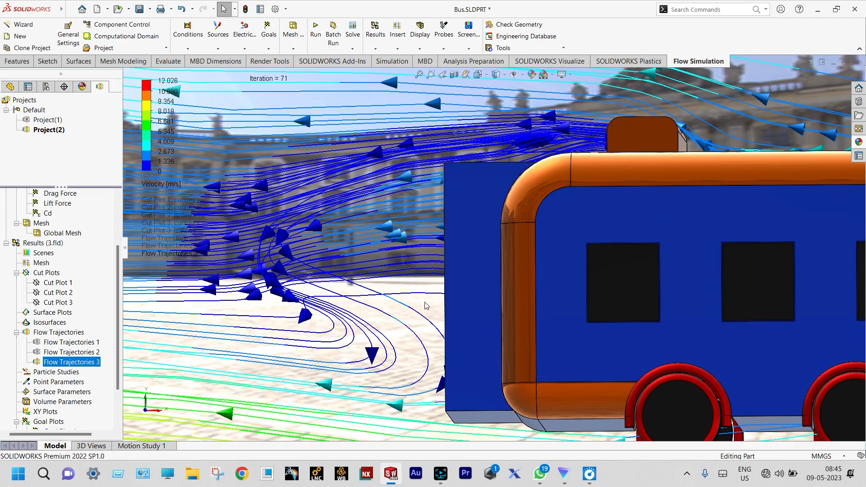
scroll(378, 307, up, 3)
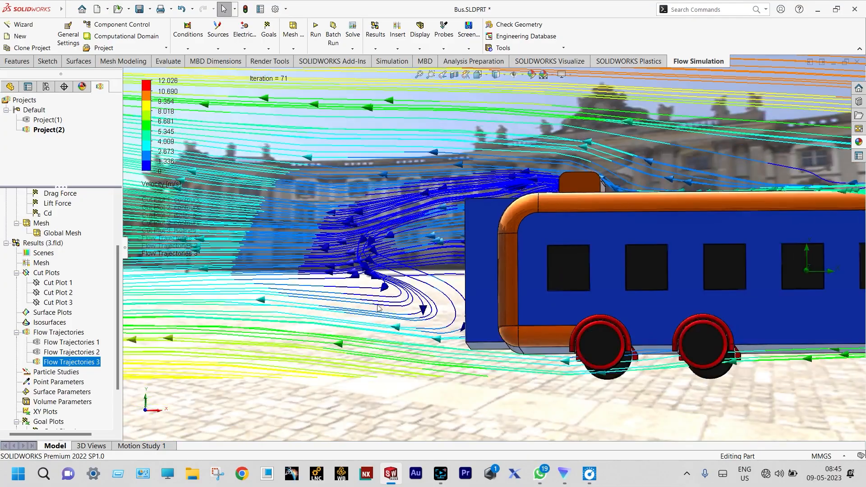
middle_drag(378, 308, 390, 356)
scroll(489, 201, up, 3)
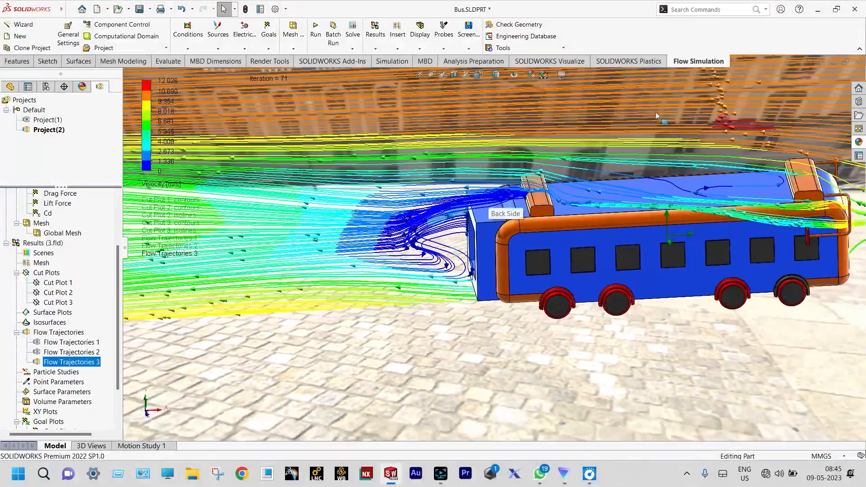
scroll(656, 112, down, 2)
scroll(623, 145, up, 3)
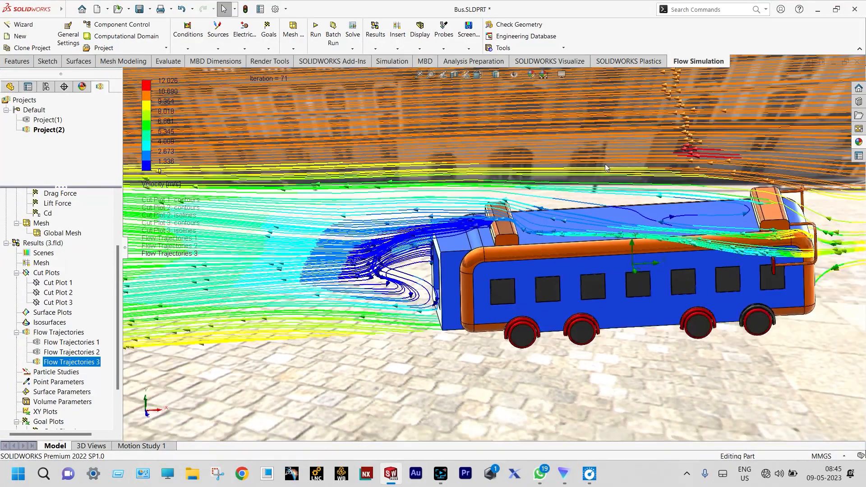
middle_drag(602, 167, 603, 146)
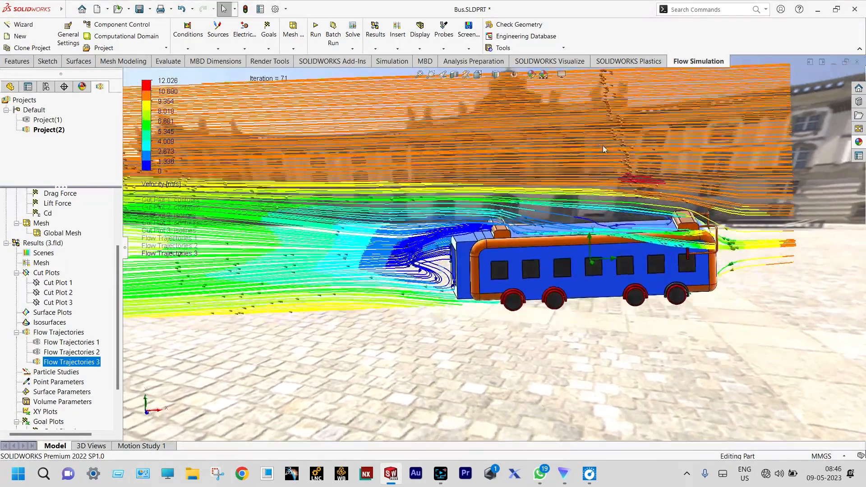
scroll(459, 267, down, 2)
scroll(459, 267, down, 3)
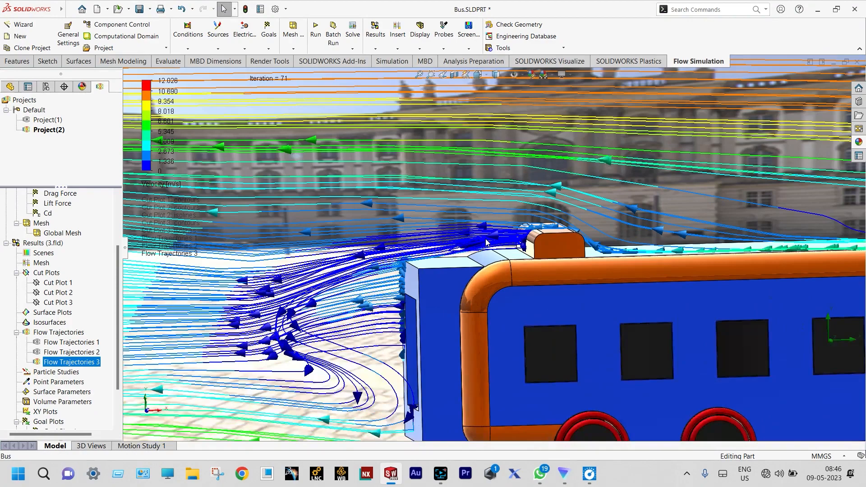
scroll(515, 242, up, 3)
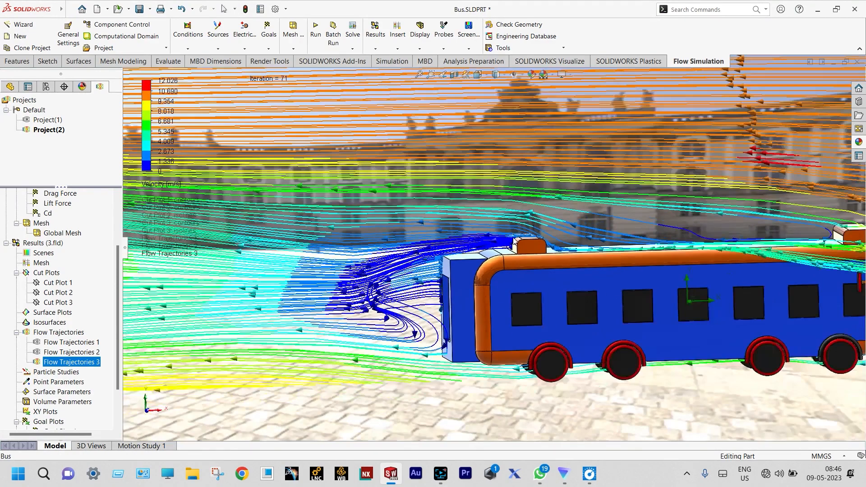
middle_drag(516, 243, 512, 233)
scroll(438, 249, down, 3)
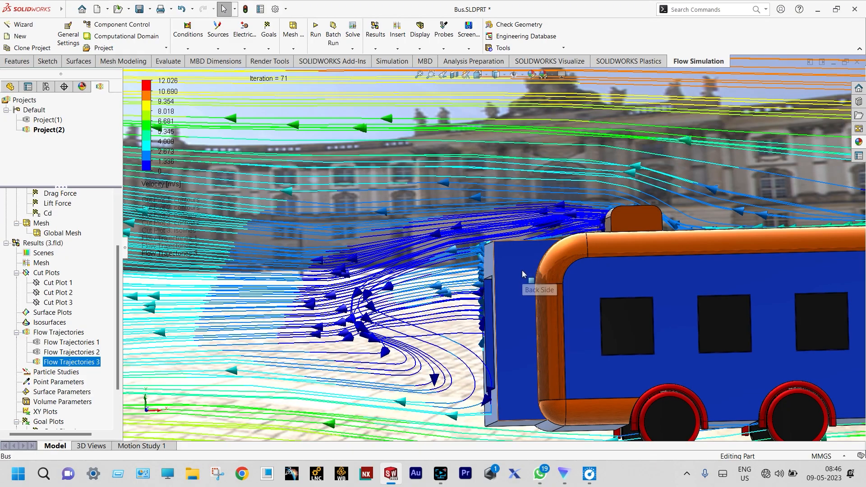
middle_drag(516, 276, 513, 308)
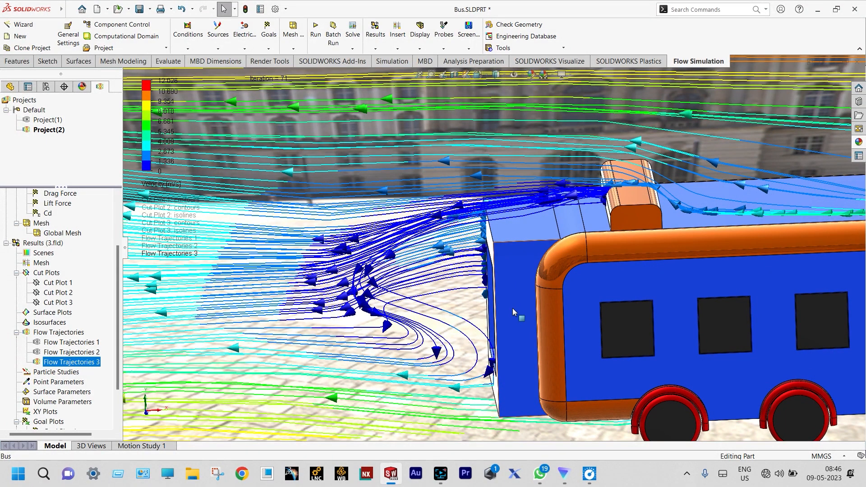
scroll(511, 308, up, 5)
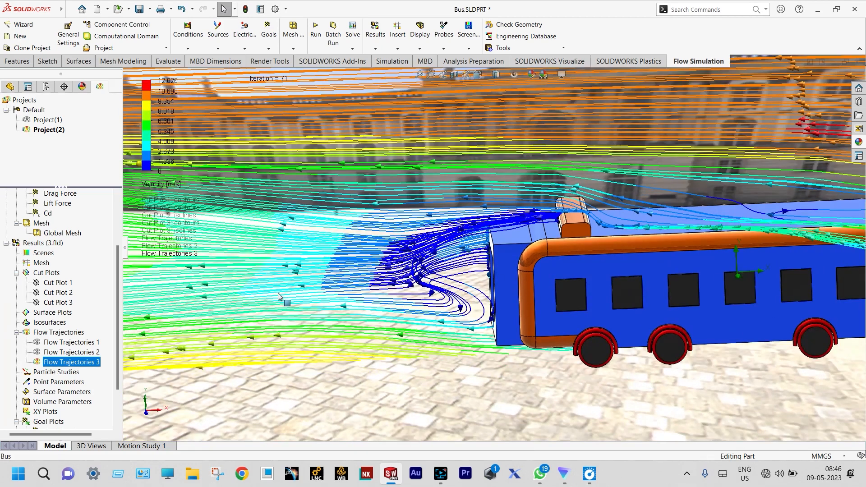
Step: Clear and hide Flow Trajectories 3
right_click(63, 362)
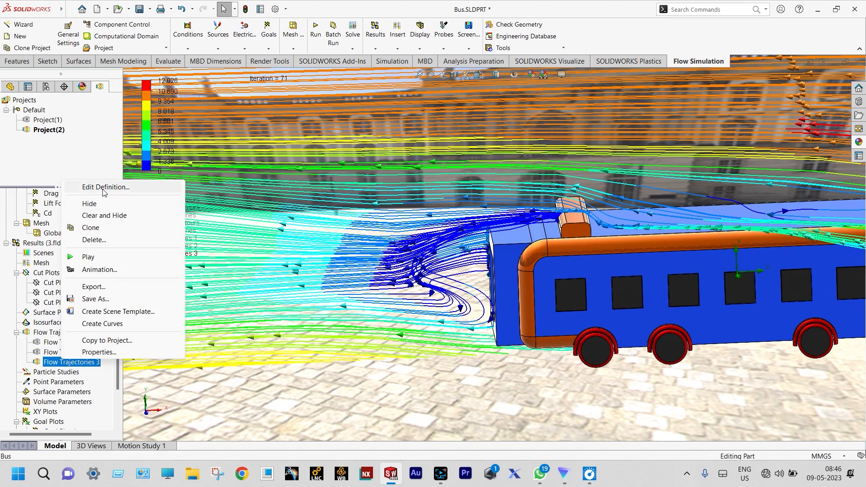
click(101, 217)
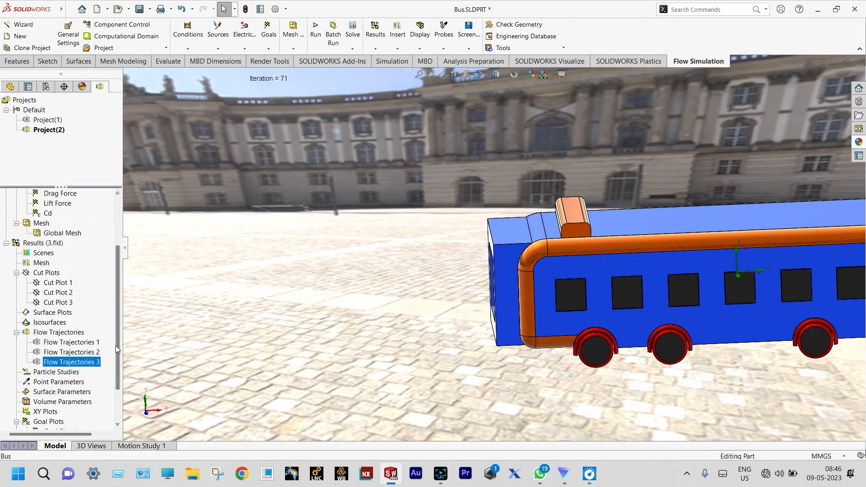
Step: Set up a new goal plot covering all goals over iterations and export it to an Excel workbook
drag(118, 344, 123, 383)
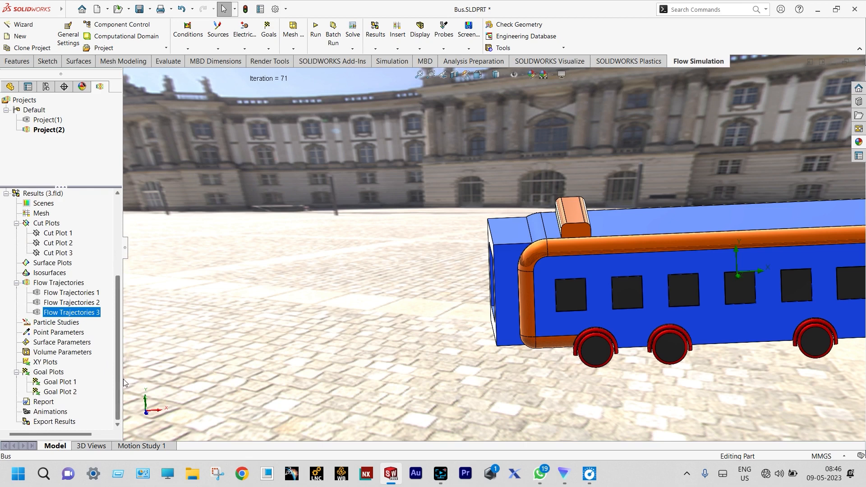
right_click(52, 374)
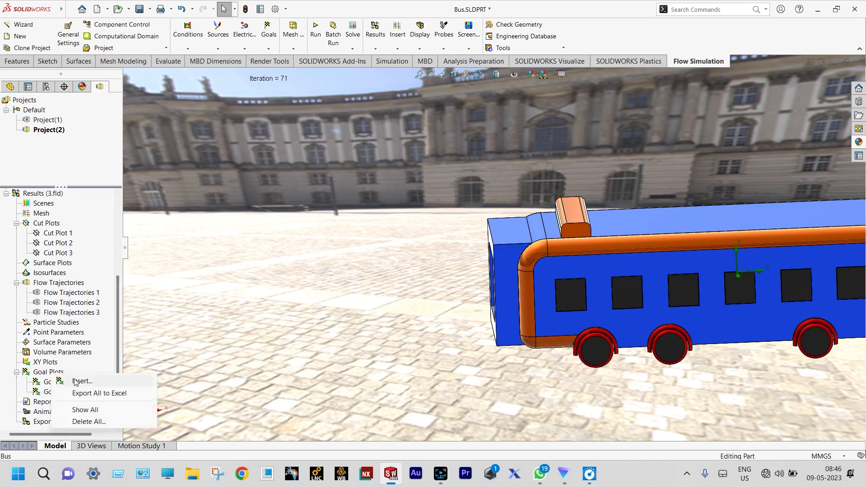
click(75, 381)
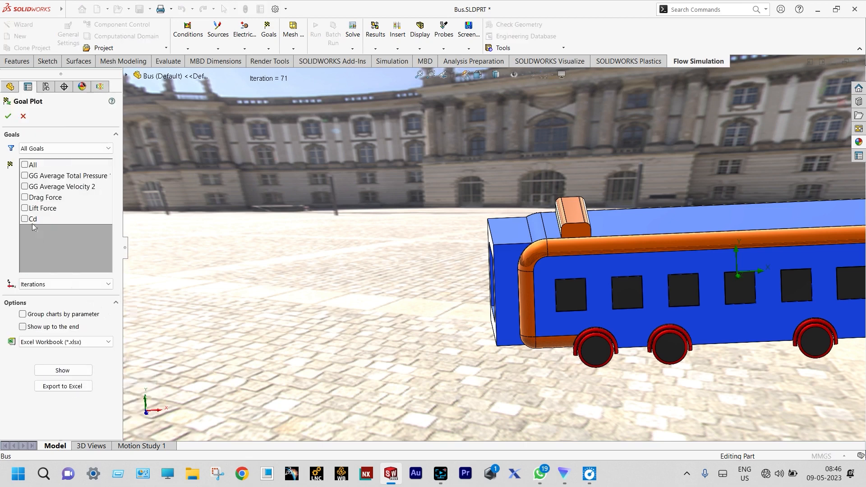
click(25, 165)
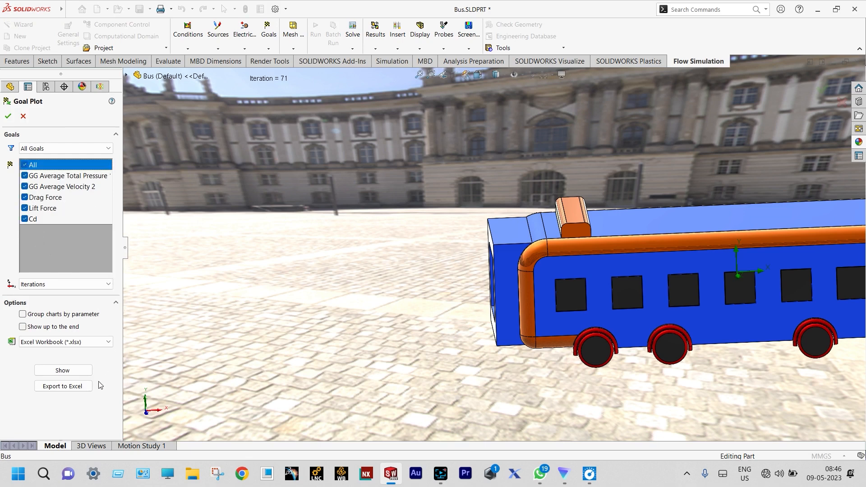
click(73, 390)
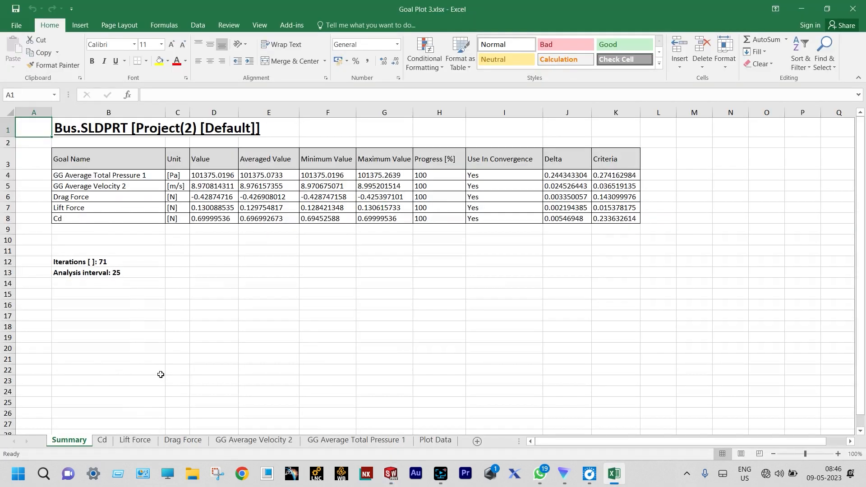
Step: Read the final-iteration values on the Cd, Lift Force, Drag Force, average velocity and total pressure charts, and close the workbook and goal plot
click(103, 440)
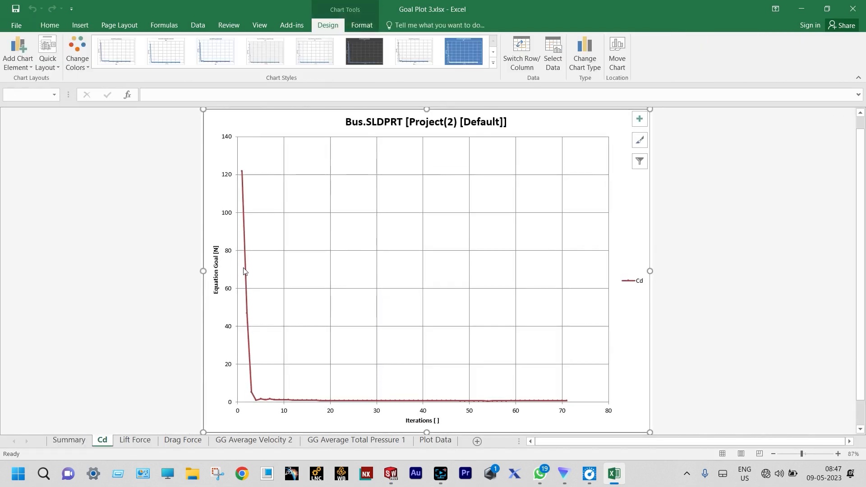
mouse_move(566, 402)
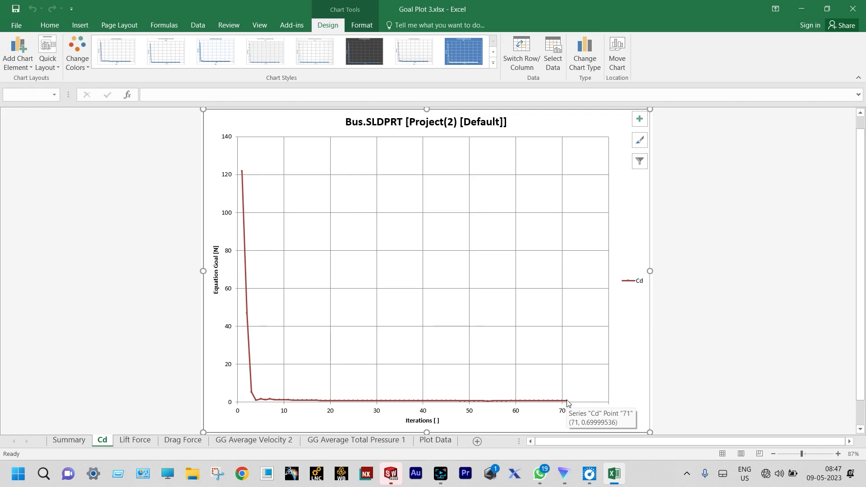
click(140, 440)
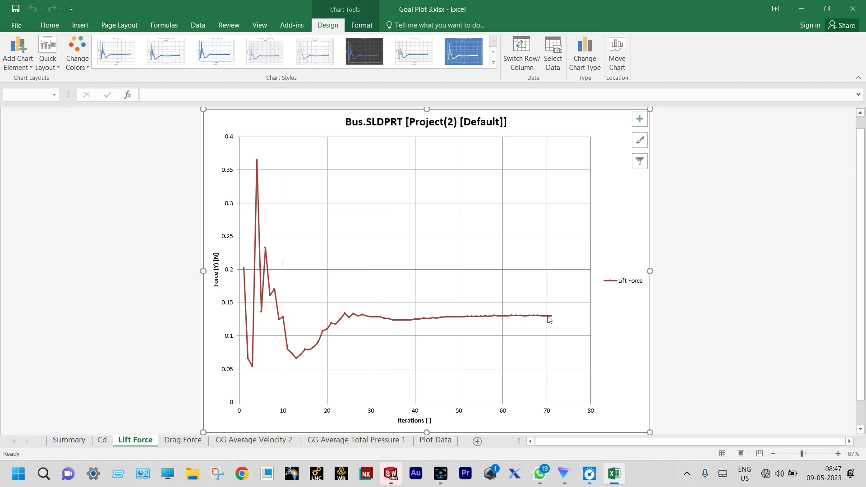
mouse_move(551, 318)
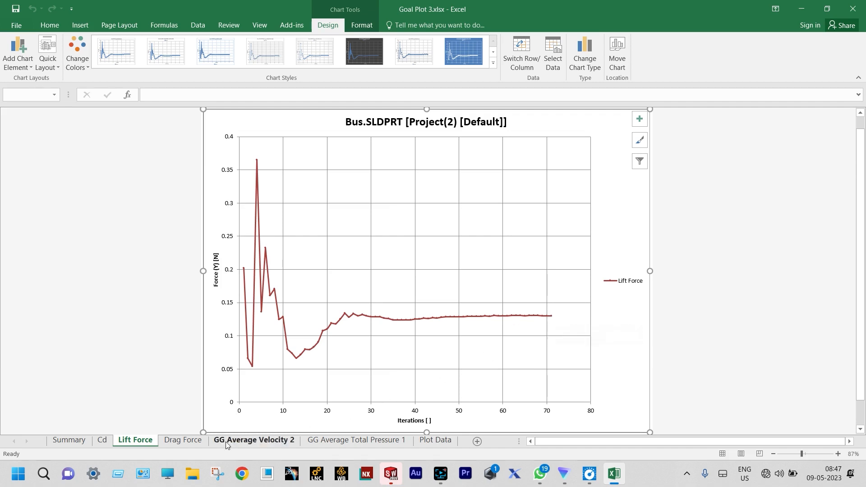
click(192, 440)
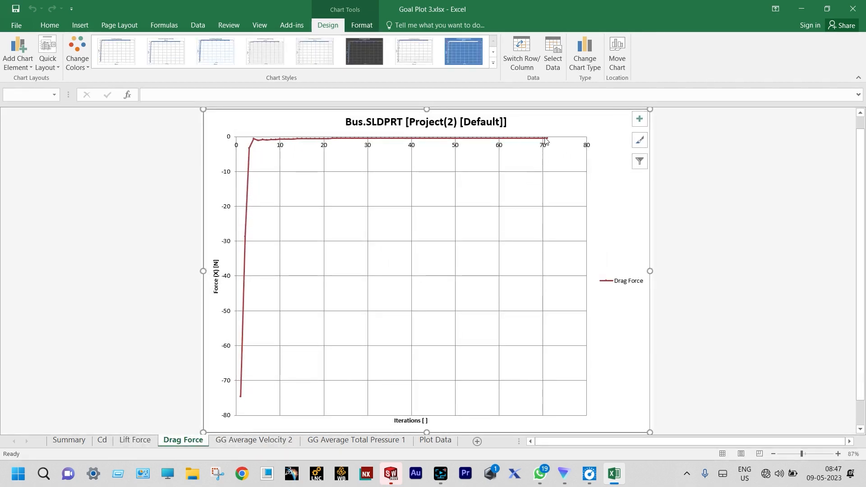
mouse_move(546, 140)
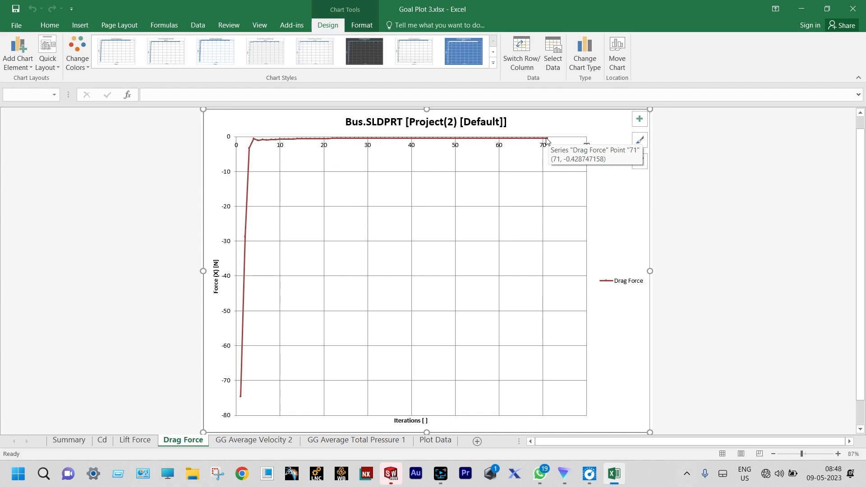
click(275, 444)
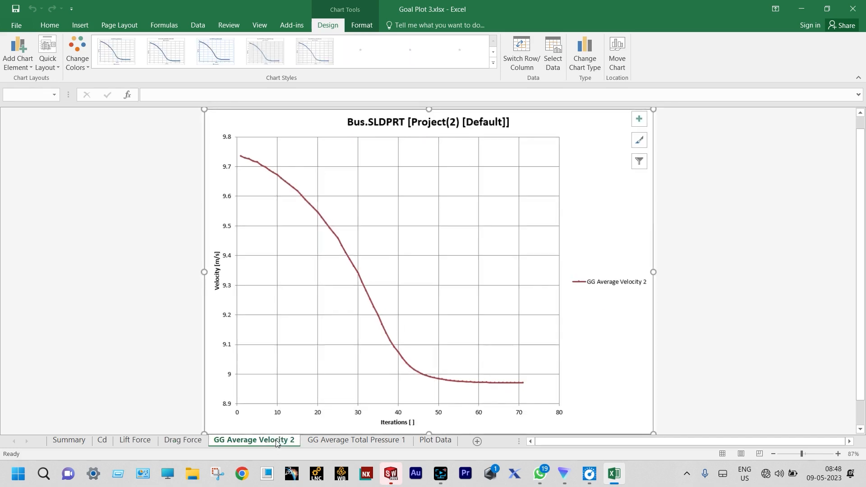
mouse_move(521, 383)
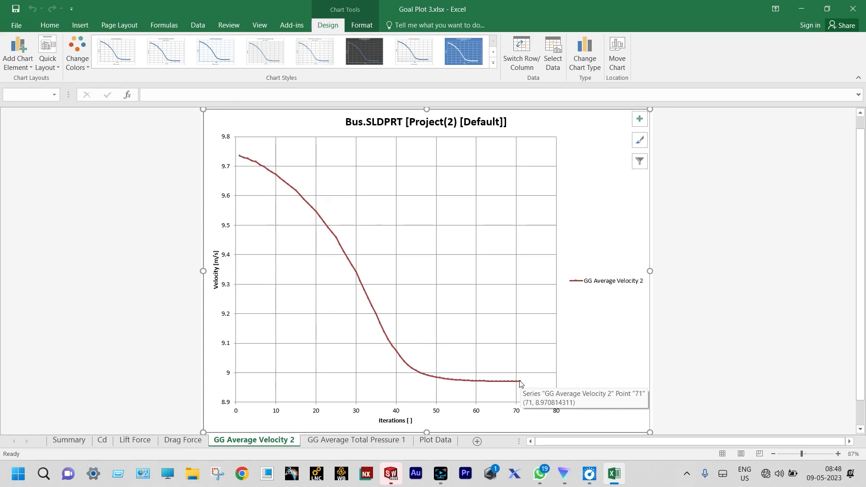
click(367, 443)
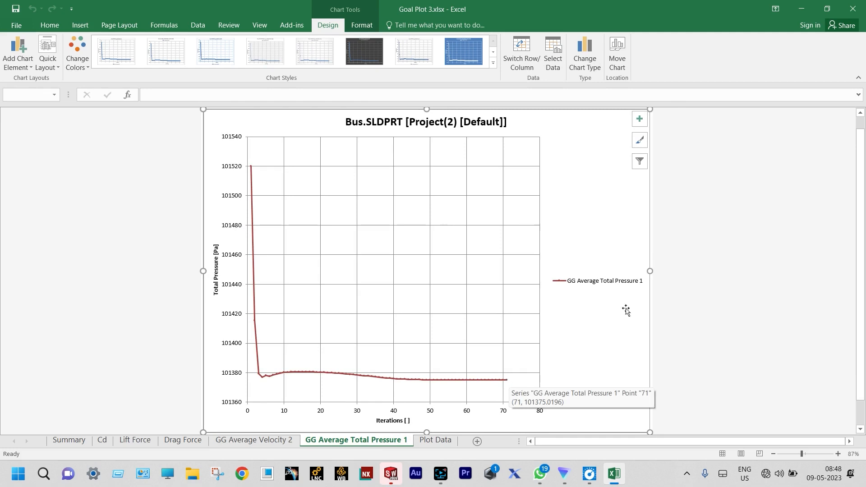
click(857, 8)
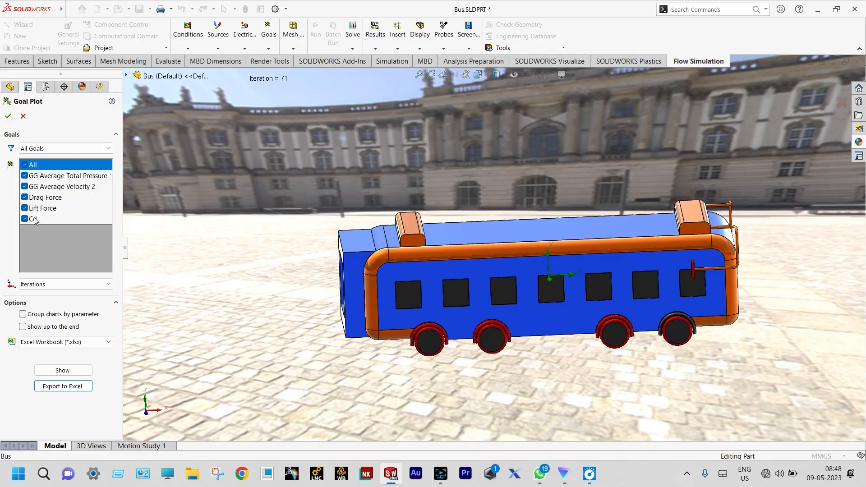
click(24, 116)
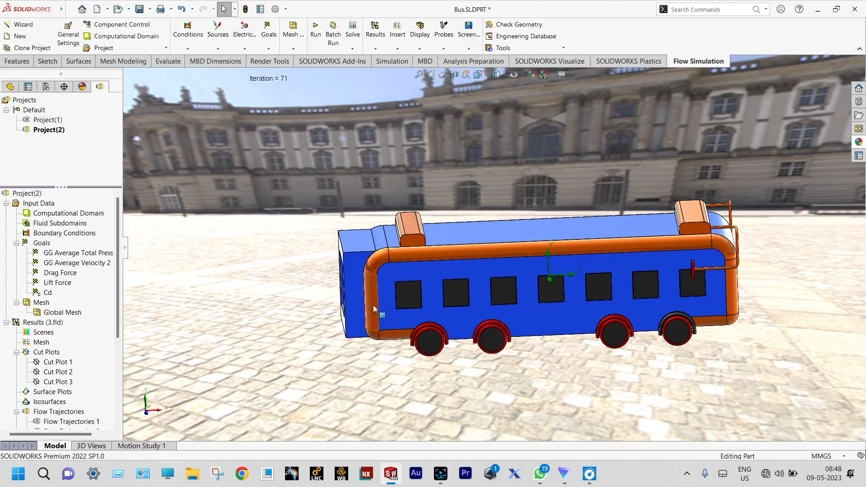
Step: Inspect the hollow Back Side body attached to the rear of the bus
scroll(362, 275, down, 1)
middle_drag(361, 275, 386, 290)
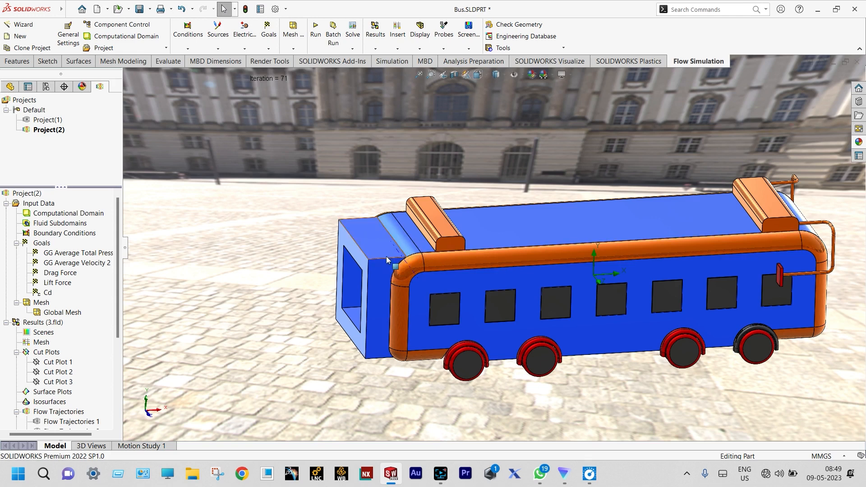
scroll(397, 255, down, 3)
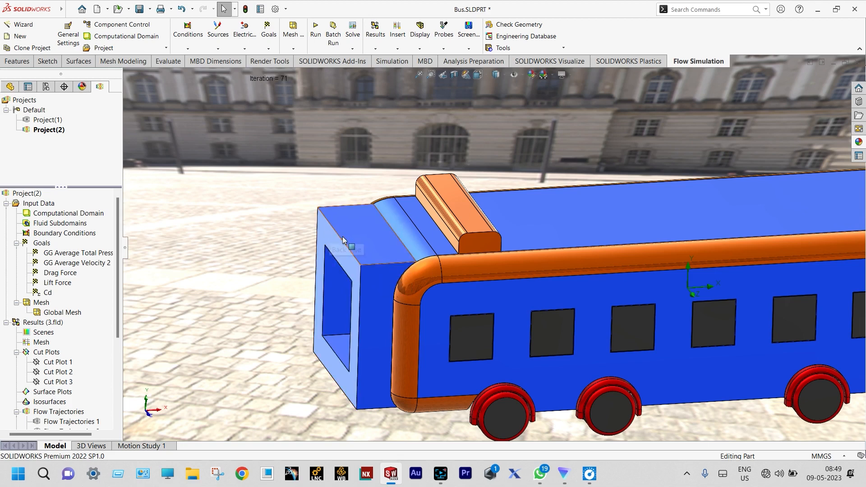
scroll(384, 268, up, 3)
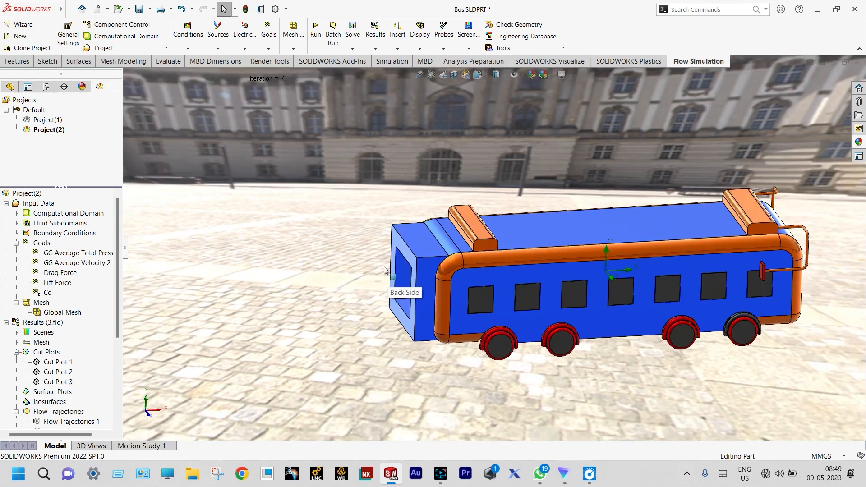
scroll(806, 228, down, 3)
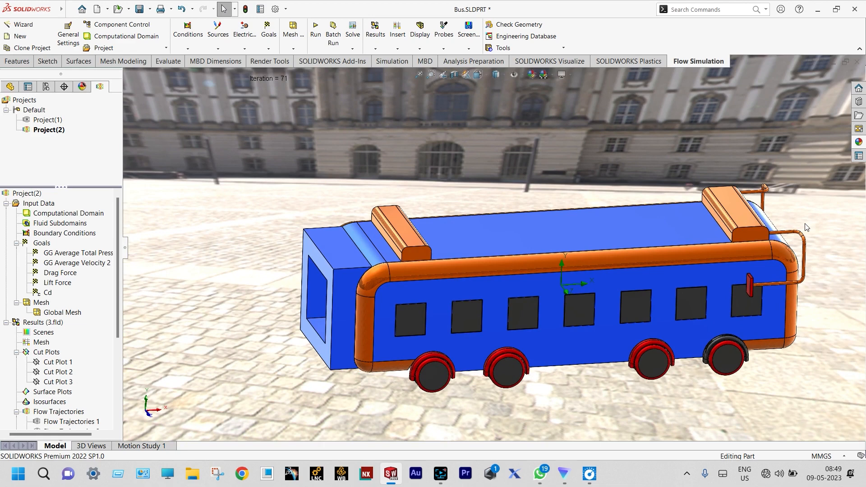